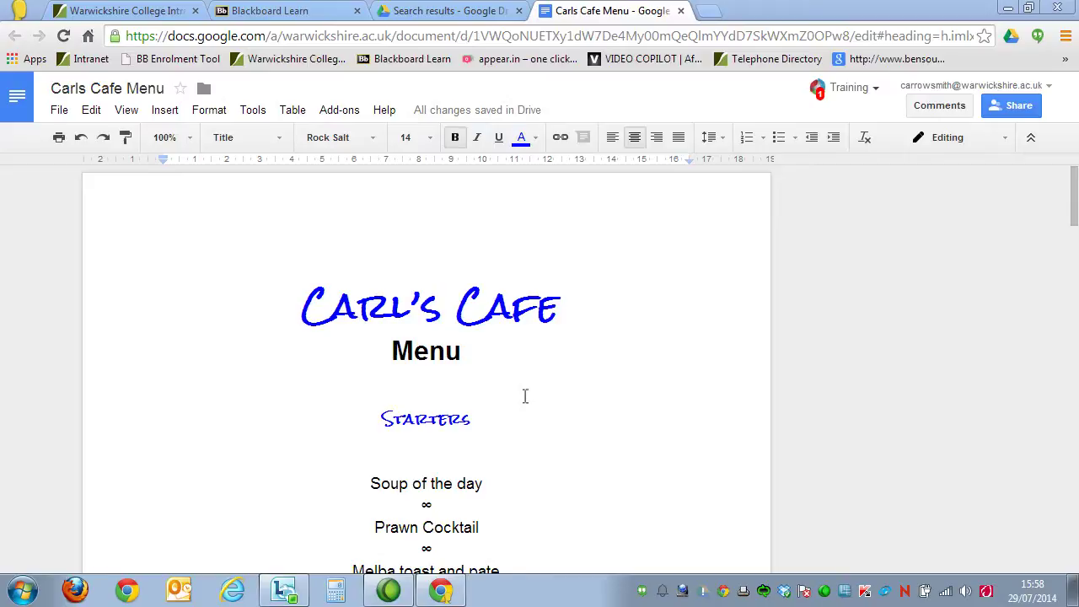
With the cursor after 'Menu', open the File menu of the Carls Cafe Menu document
click(504, 351)
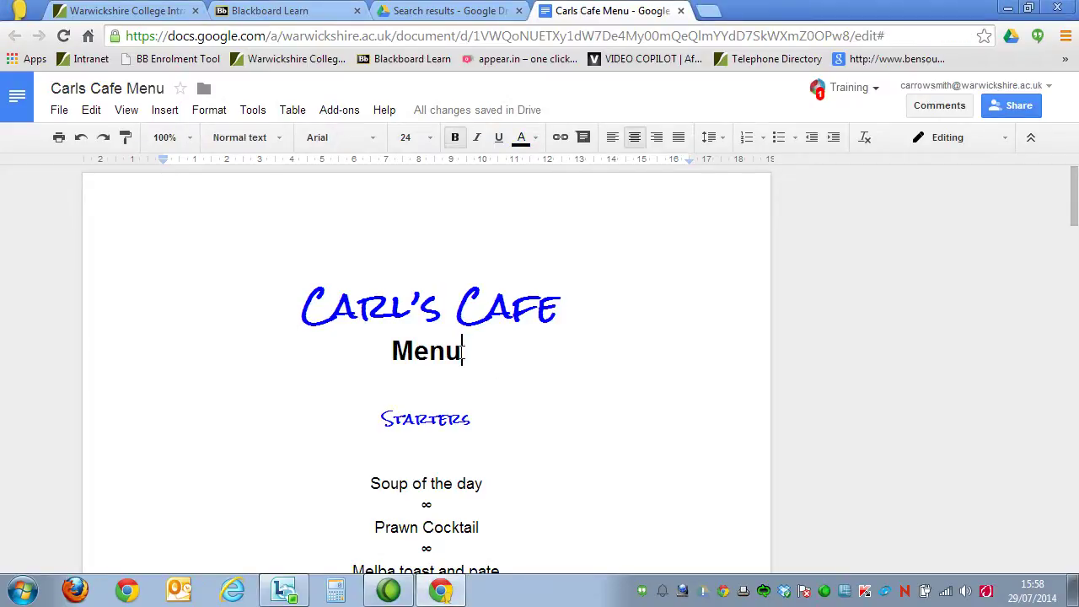
click(60, 110)
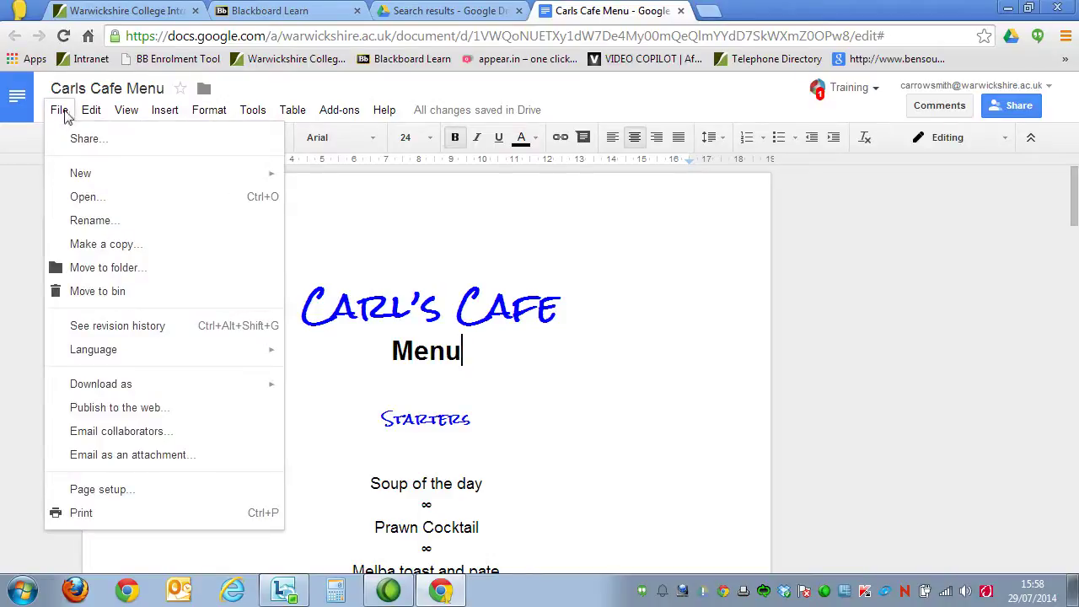
Publish the Carls Cafe Menu document to the web and confirm
click(168, 414)
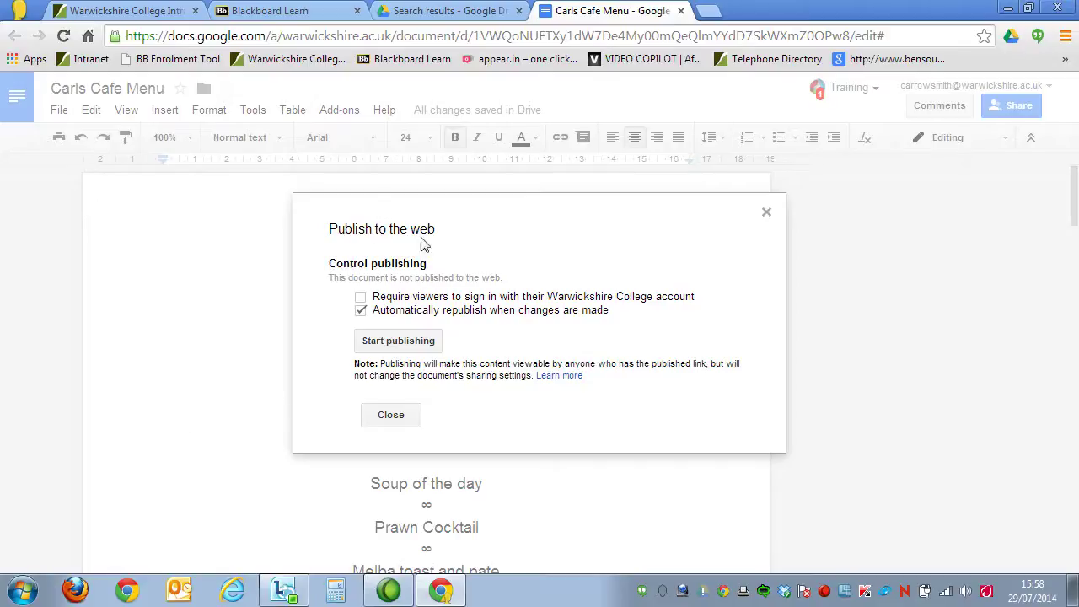
click(400, 343)
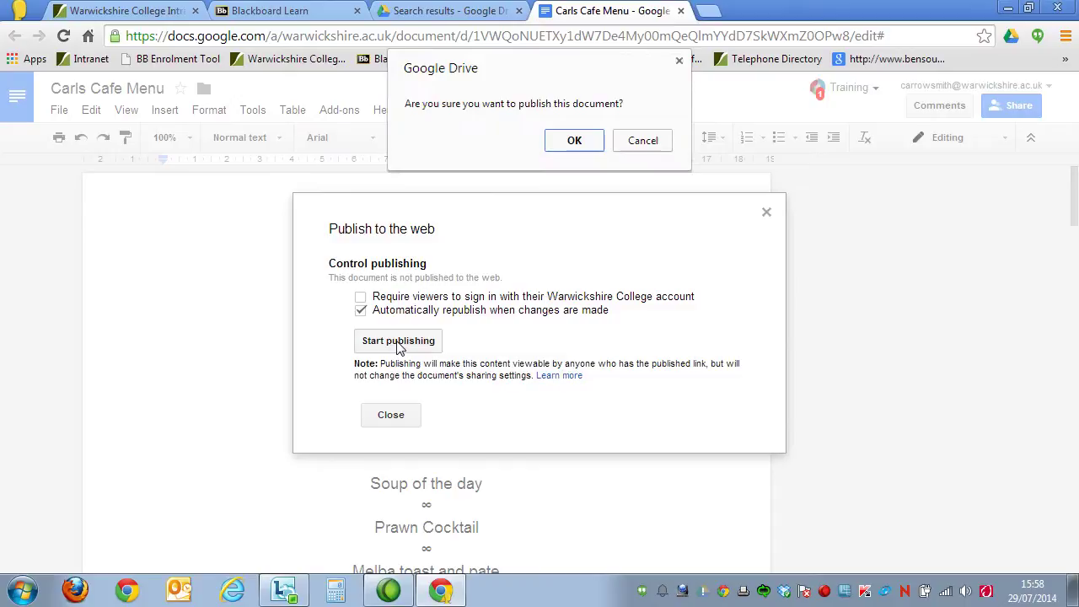
click(574, 141)
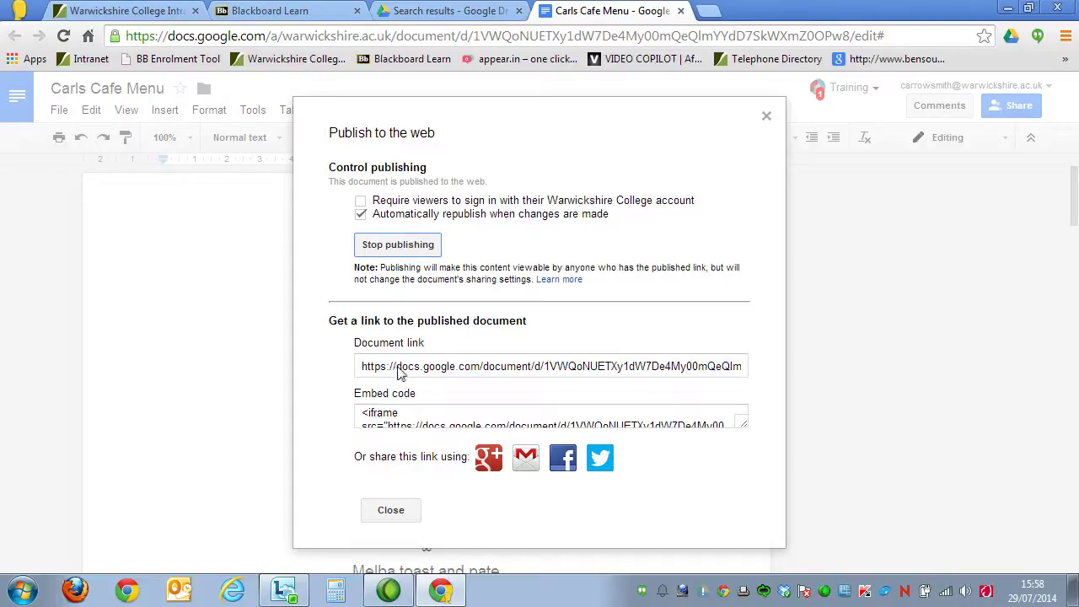
Copy the published document link
click(392, 372)
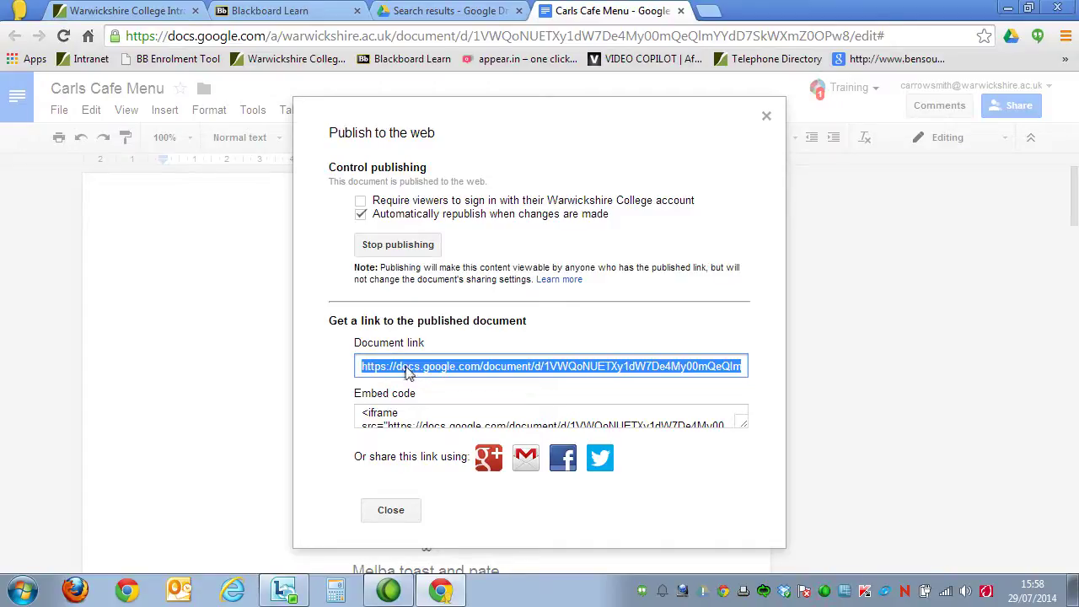
right_click(408, 374)
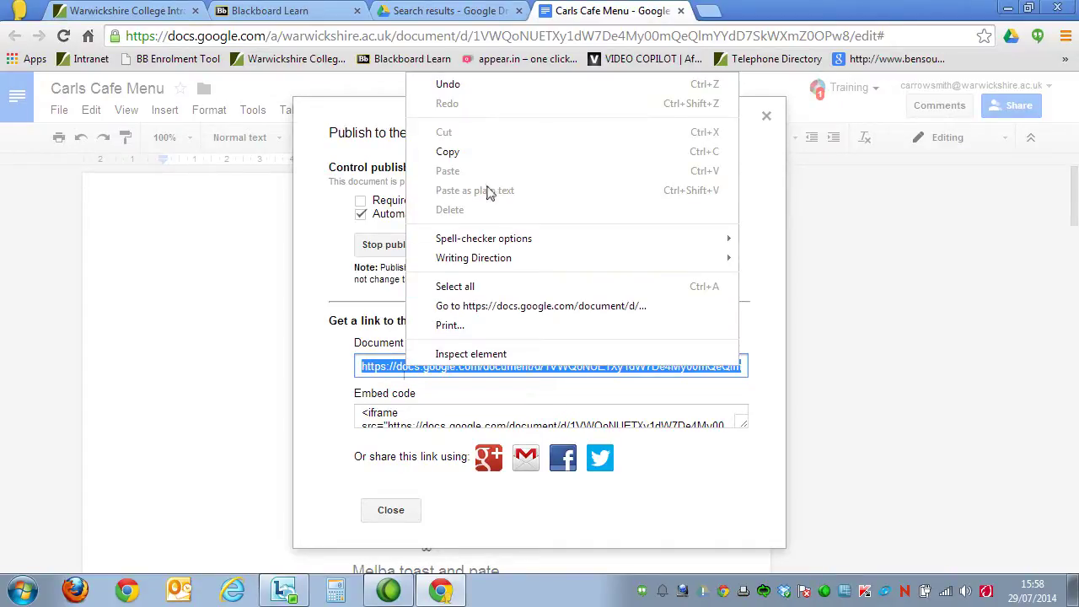
click(472, 156)
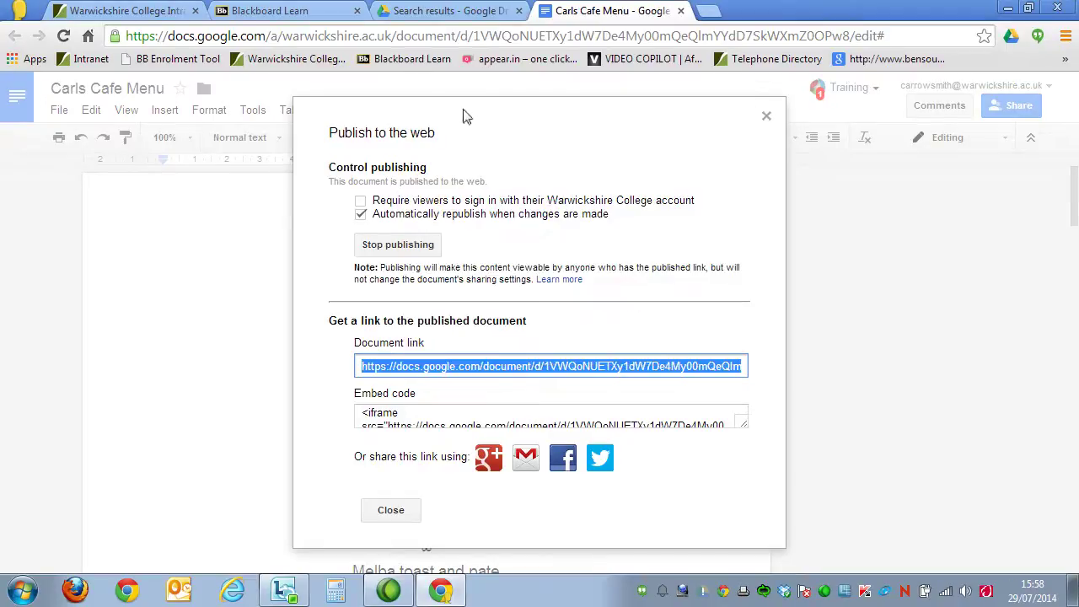
In Blackboard's Unit 2: Navigation page, start a new Web Link from Build Content
click(281, 12)
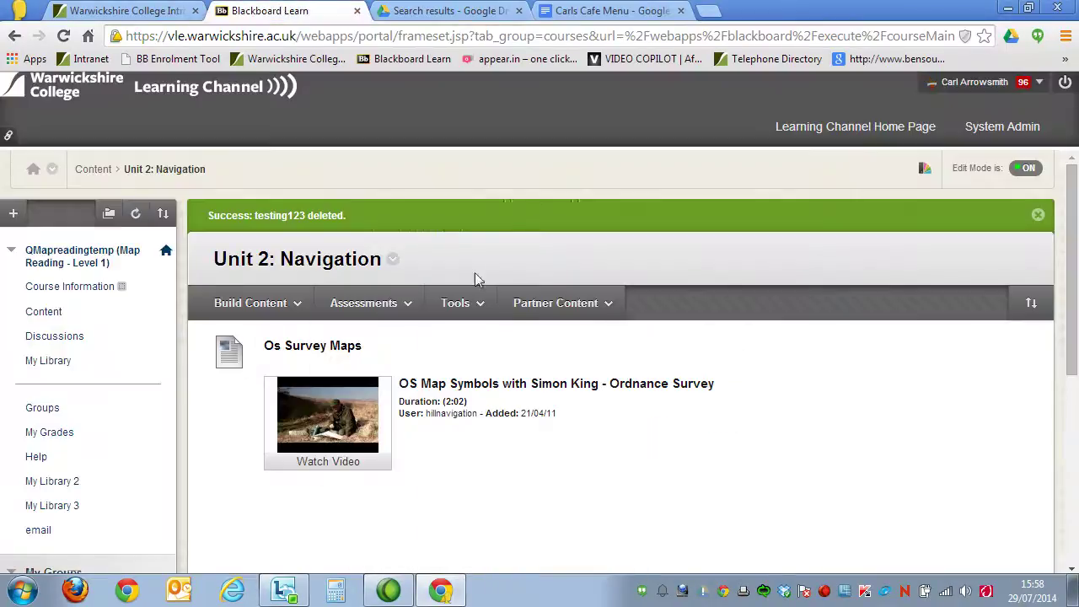
click(364, 303)
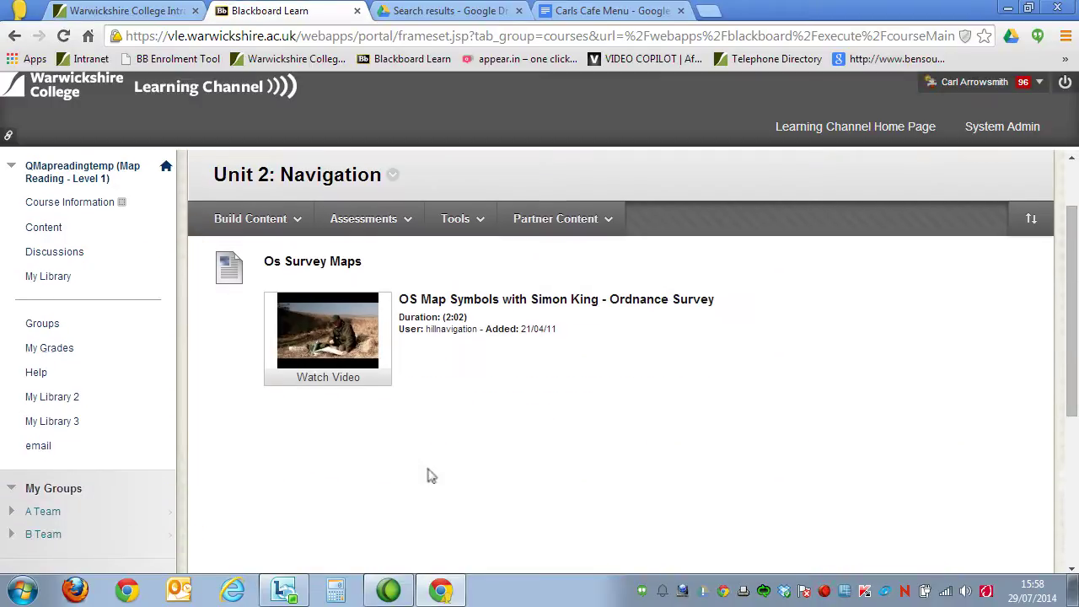
click(293, 303)
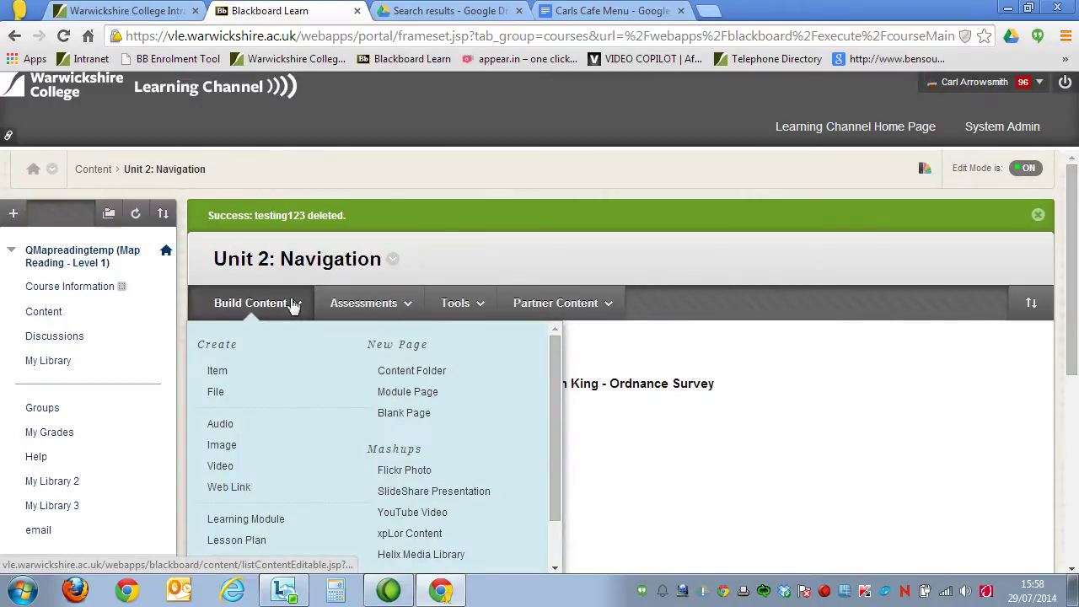
click(241, 491)
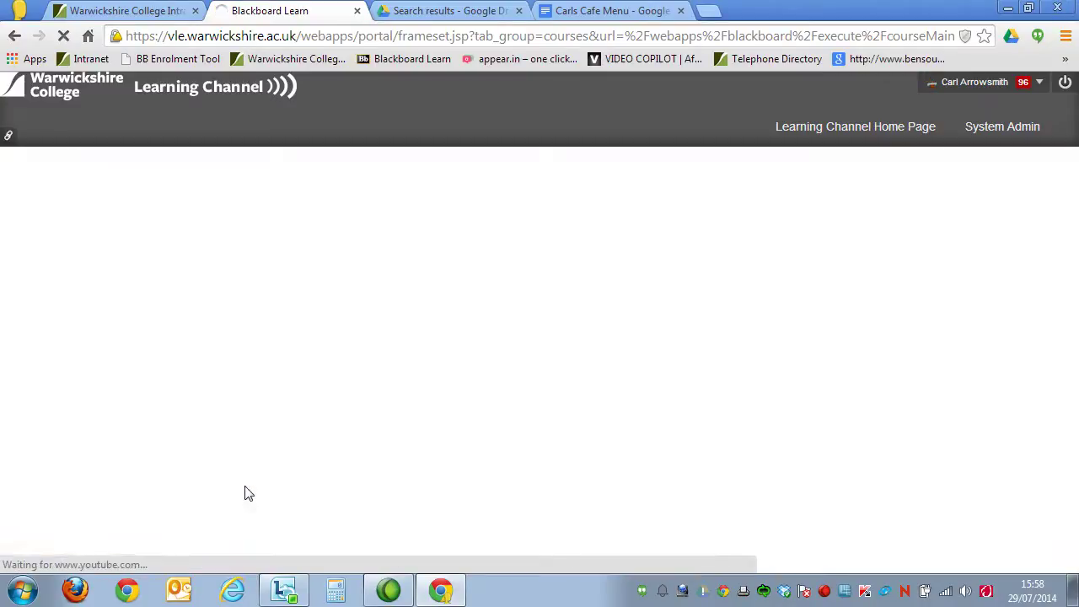
Paste the published Google Doc link into the web link's URL field
scroll(321, 479, down, 1)
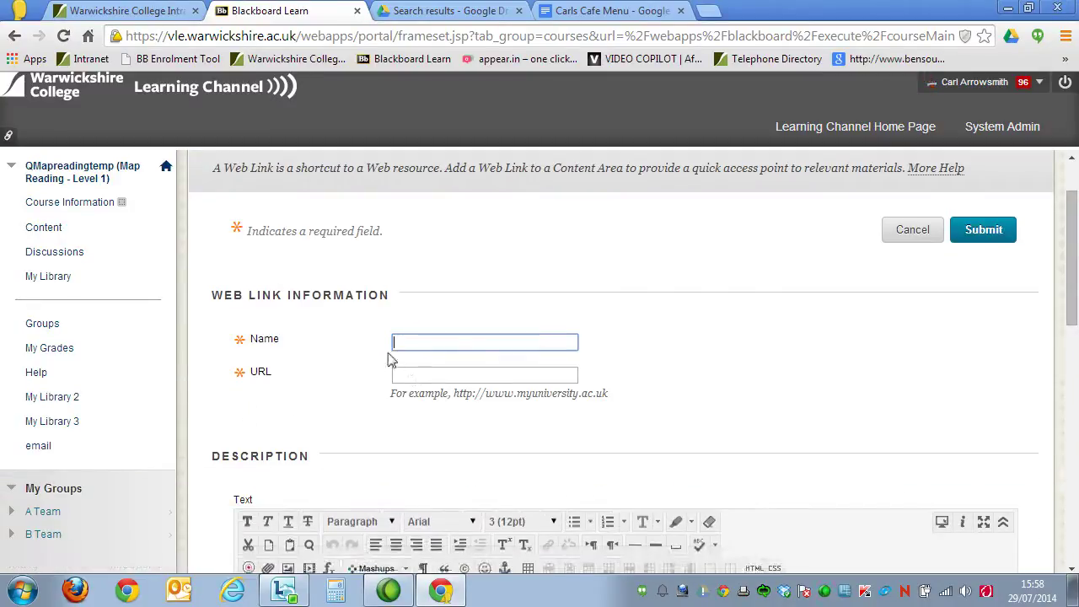
click(403, 373)
right_click(402, 376)
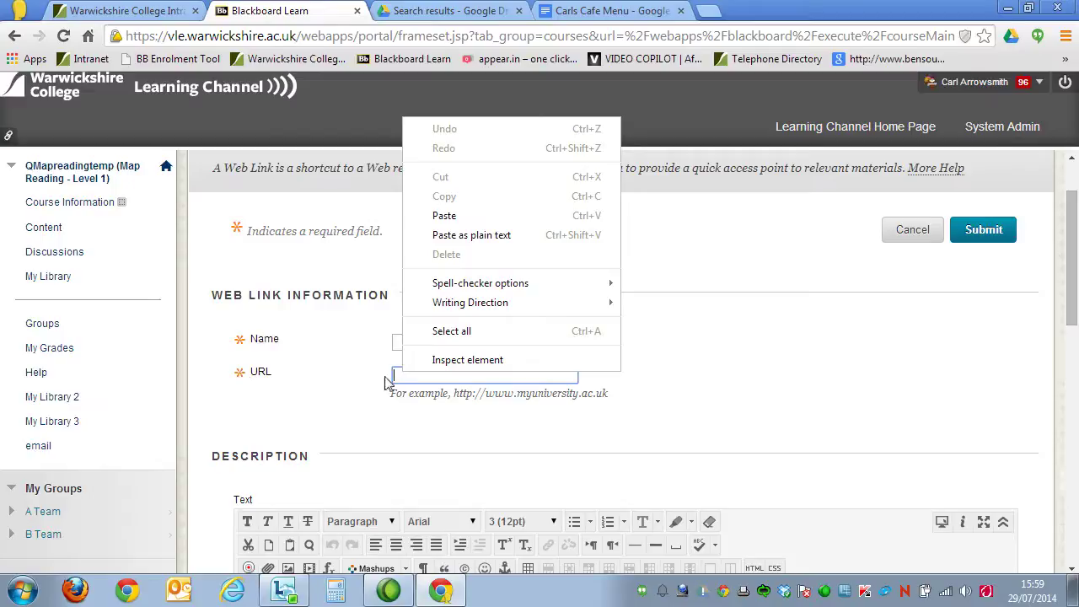
click(445, 216)
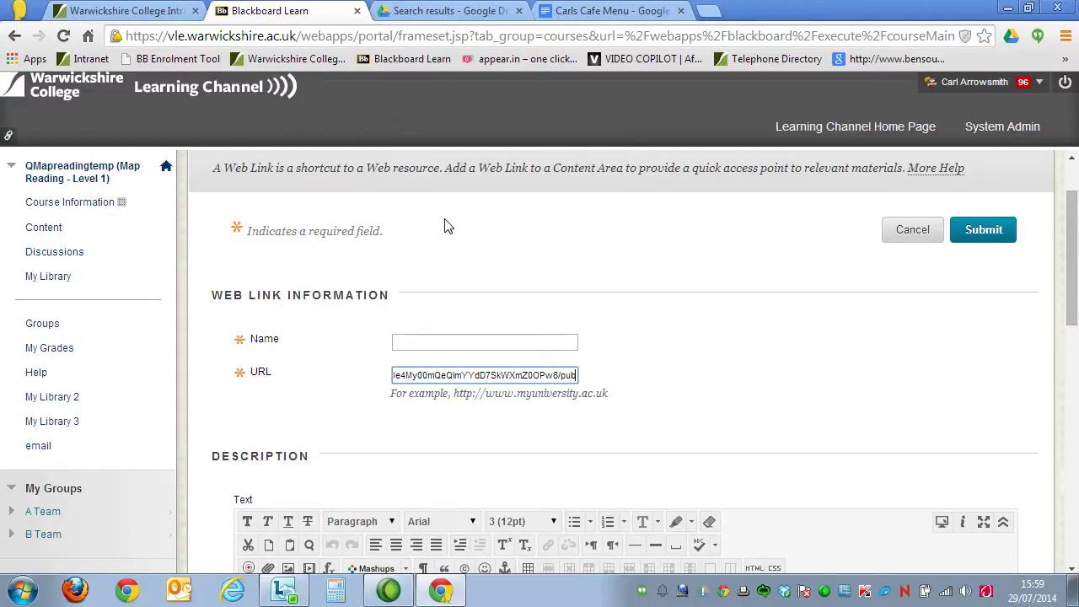
Name the web link 'Carl's Cafe Menu' and submit it
click(410, 341)
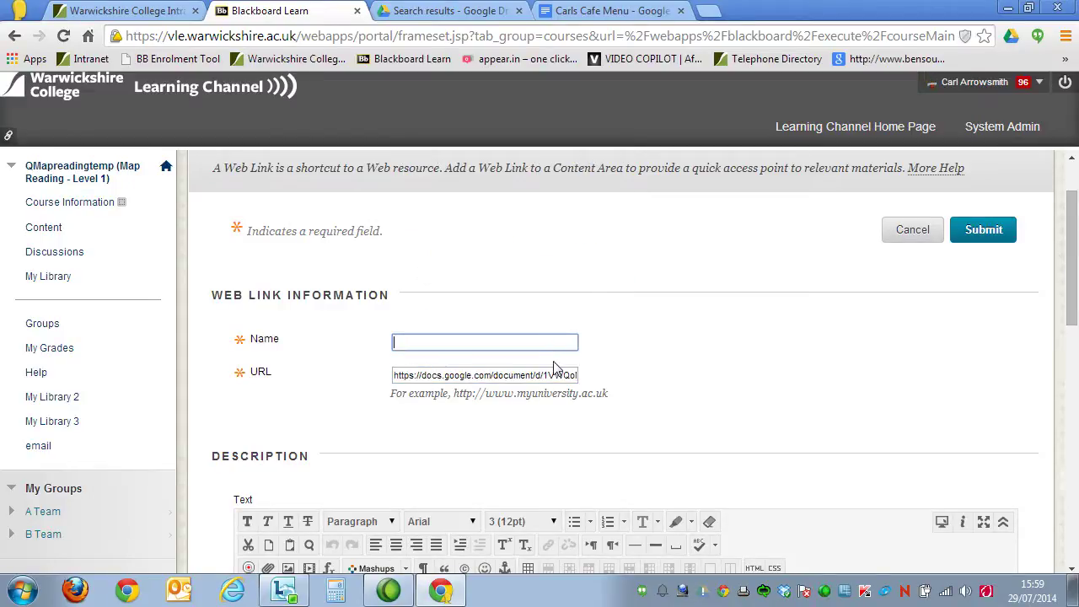
text(Cafe Cafe Menu)
drag(414, 342, 368, 347)
text(Carl's)
click(991, 239)
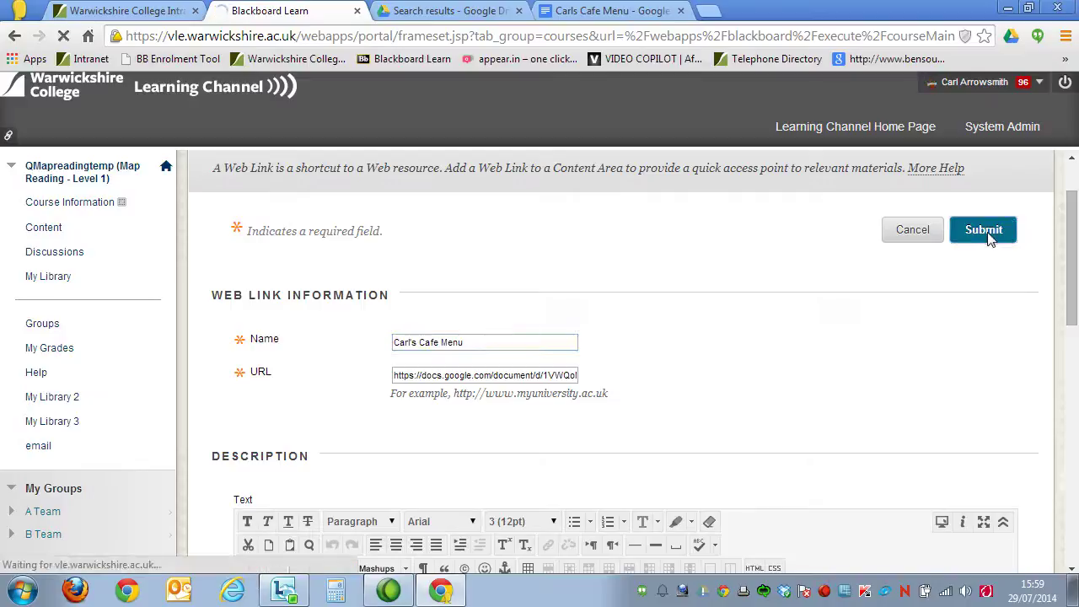
scroll(675, 374, down, 2)
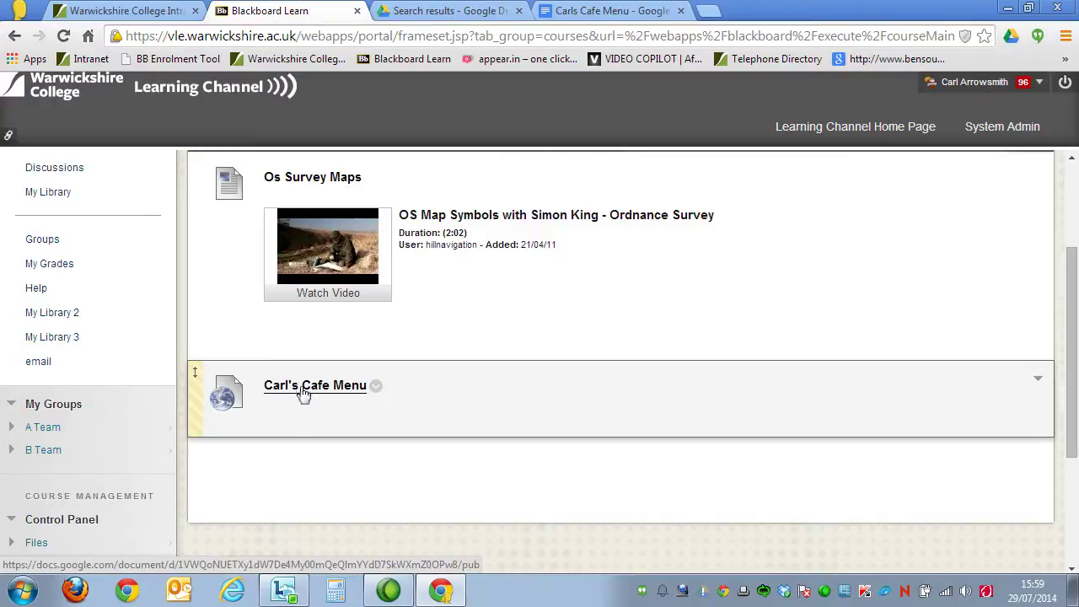
click(303, 395)
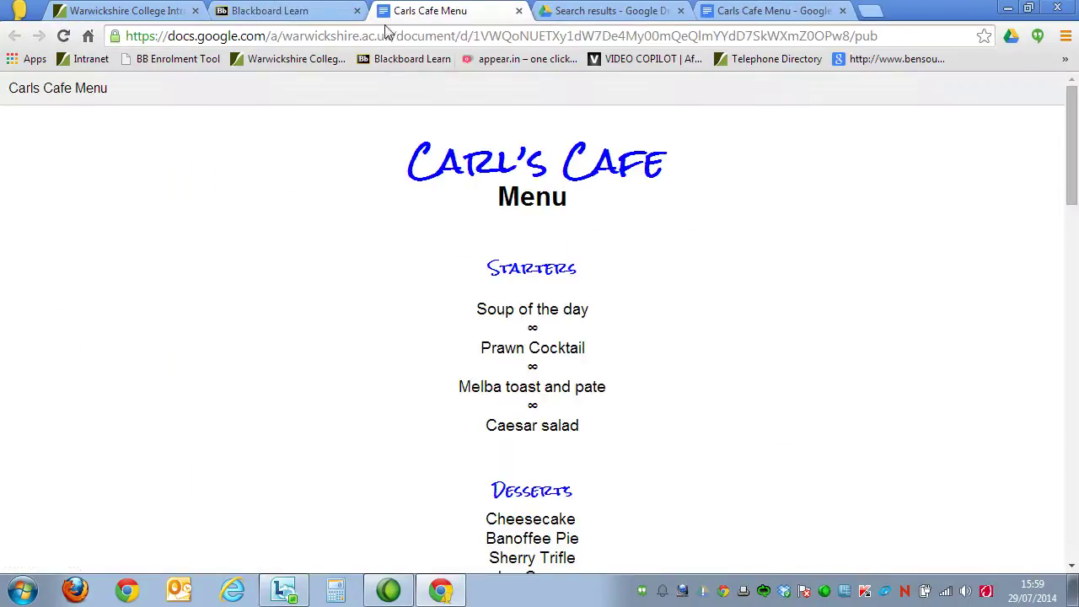
scroll(637, 245, down, 1)
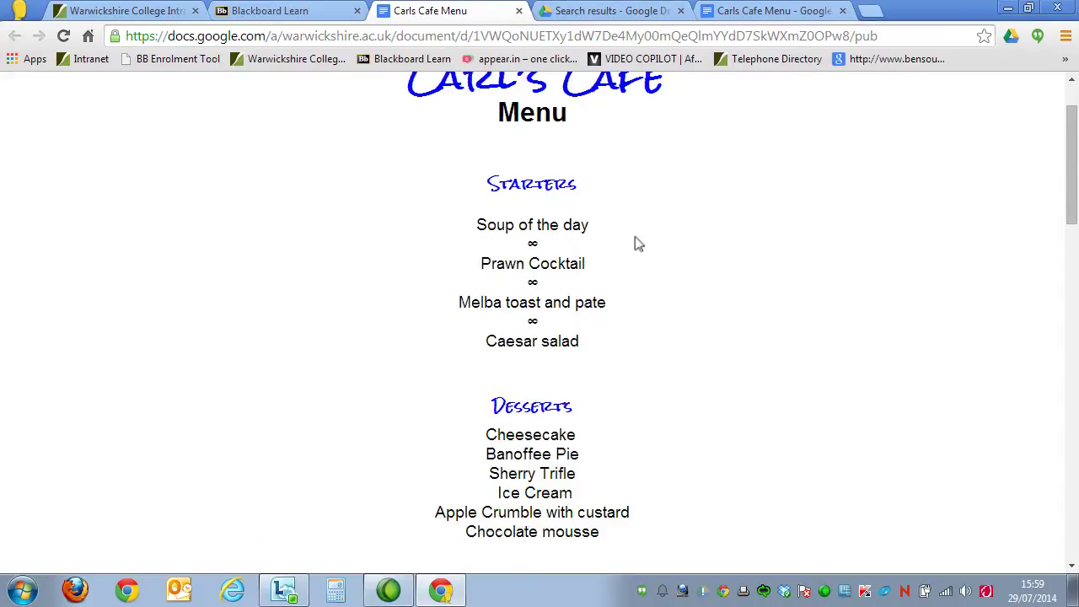
scroll(630, 270, down, 5)
scroll(607, 380, down, 3)
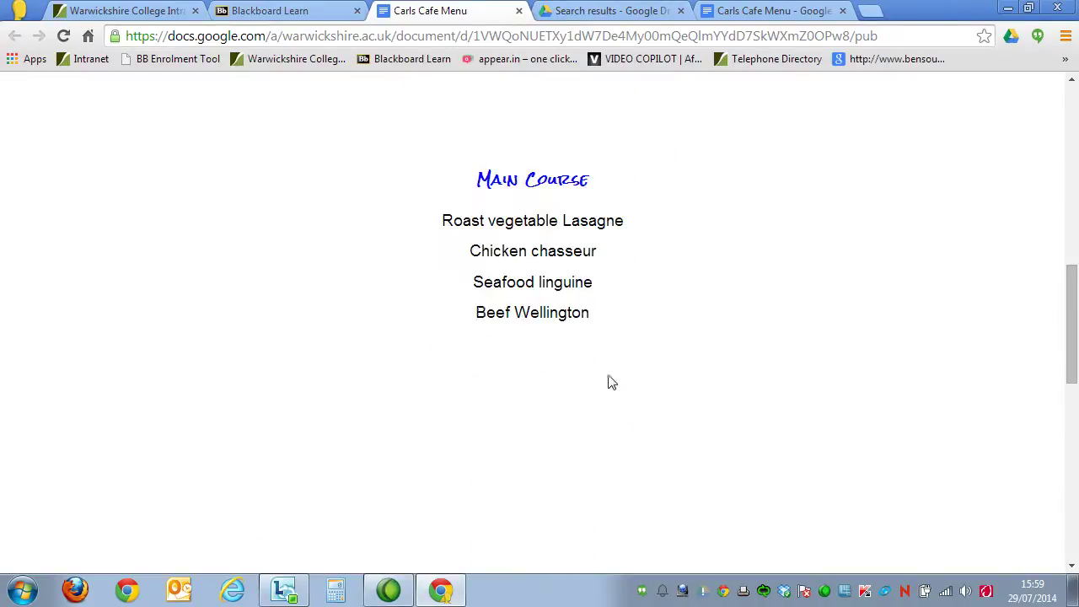
scroll(611, 381, up, 10)
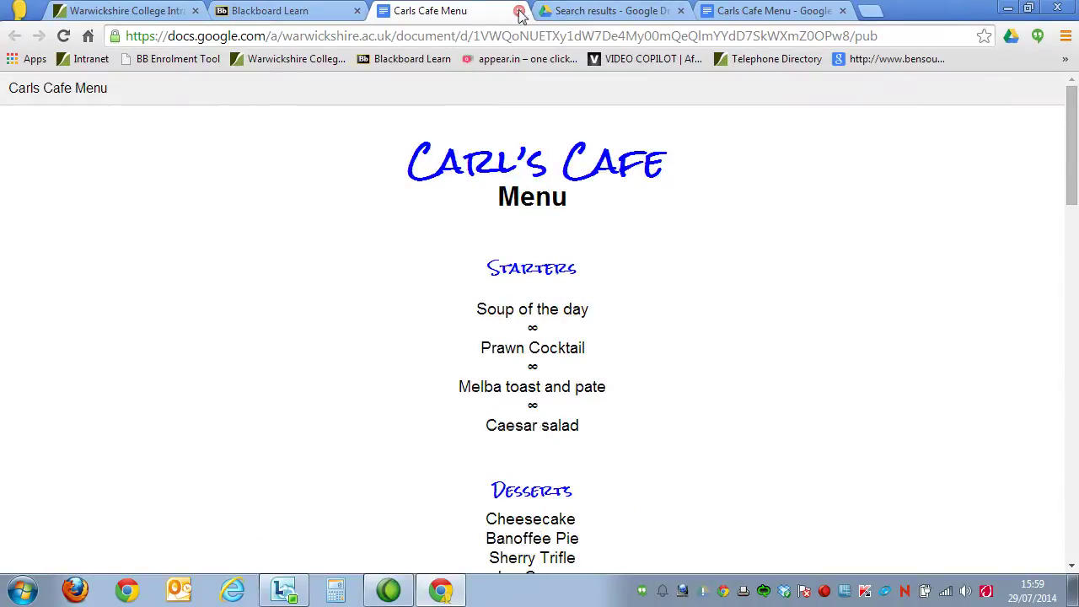
click(519, 11)
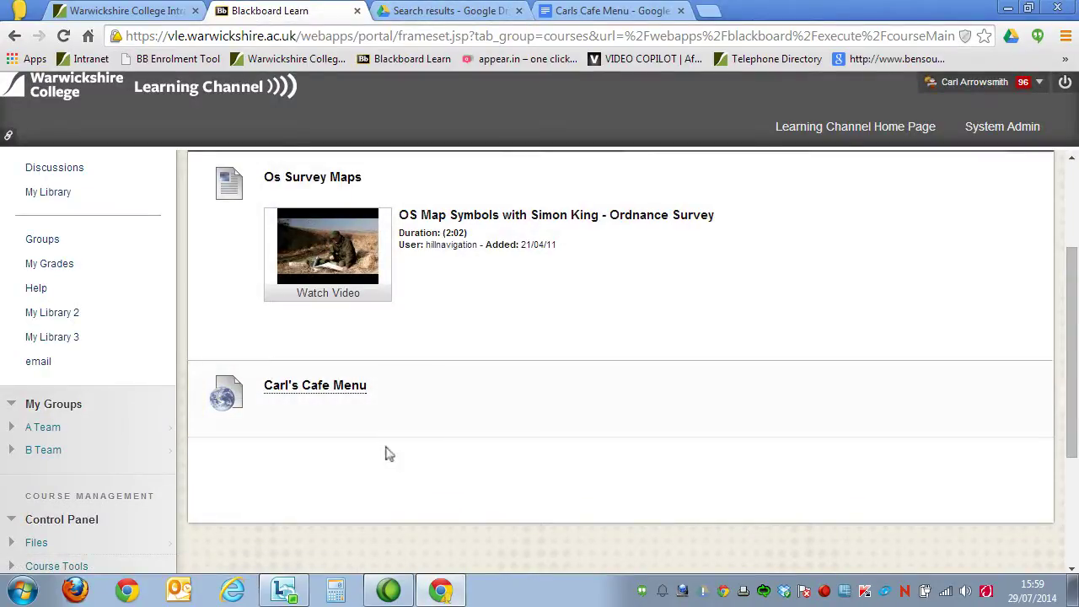
Switch back to the Carls Cafe Menu Google Docs tab
click(580, 12)
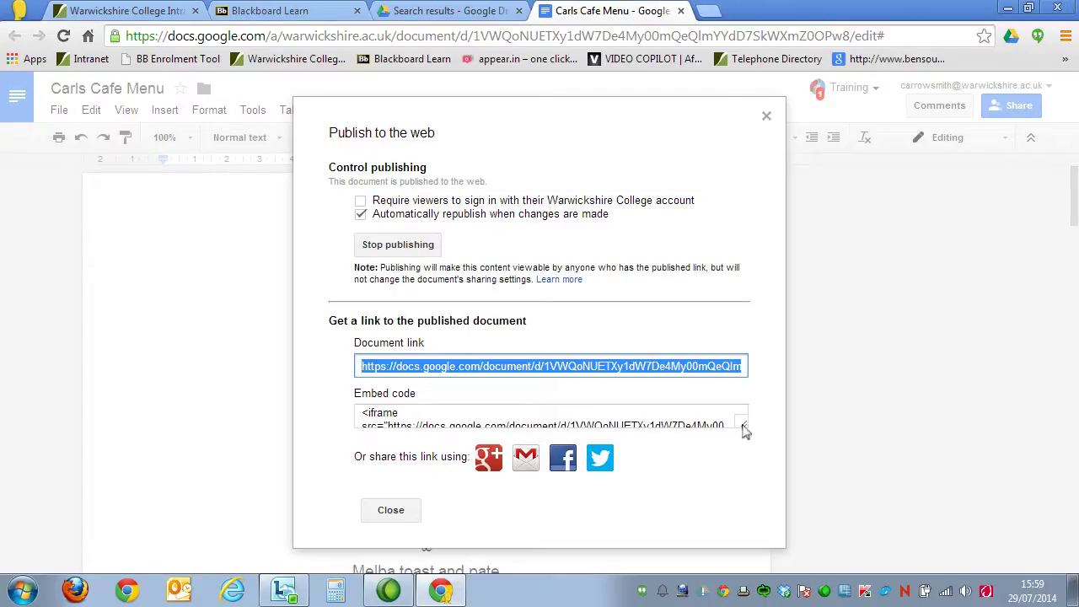
Enlarge the Embed code box and select the full iframe code for copying
drag(744, 426, 747, 473)
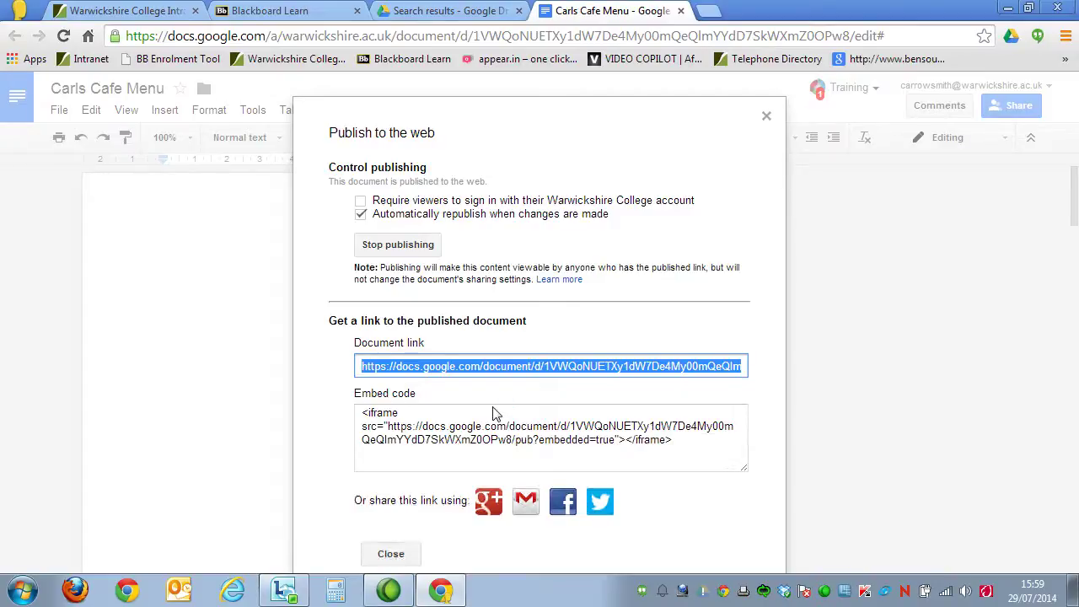
click(364, 411)
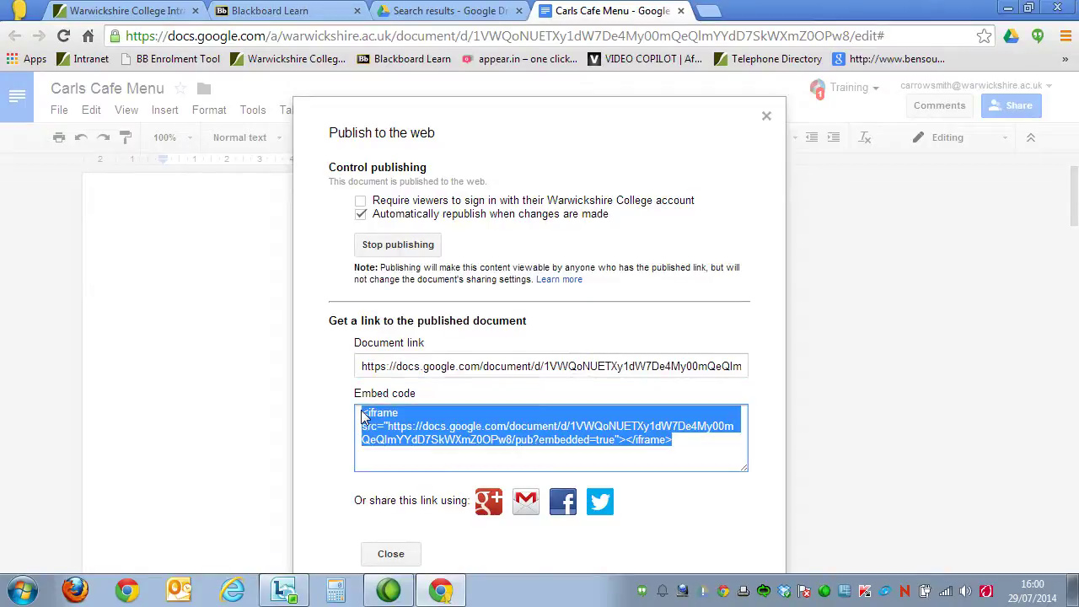
right_click(453, 432)
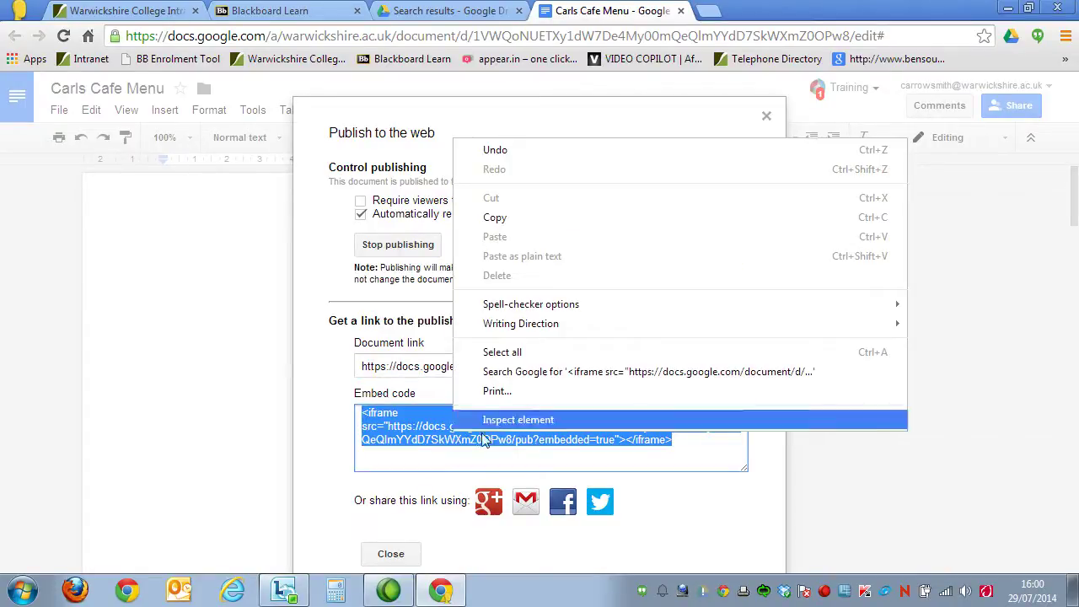
Copy the embed code and open Build Content on Blackboard's Unit 2: Navigation page
click(496, 218)
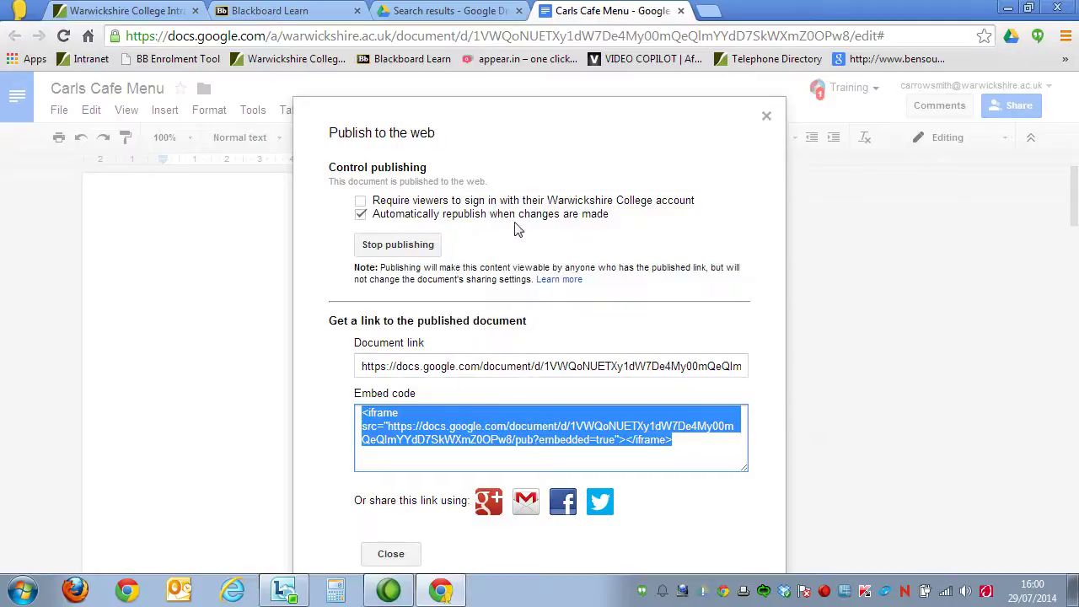
click(272, 10)
scroll(346, 320, up, 2)
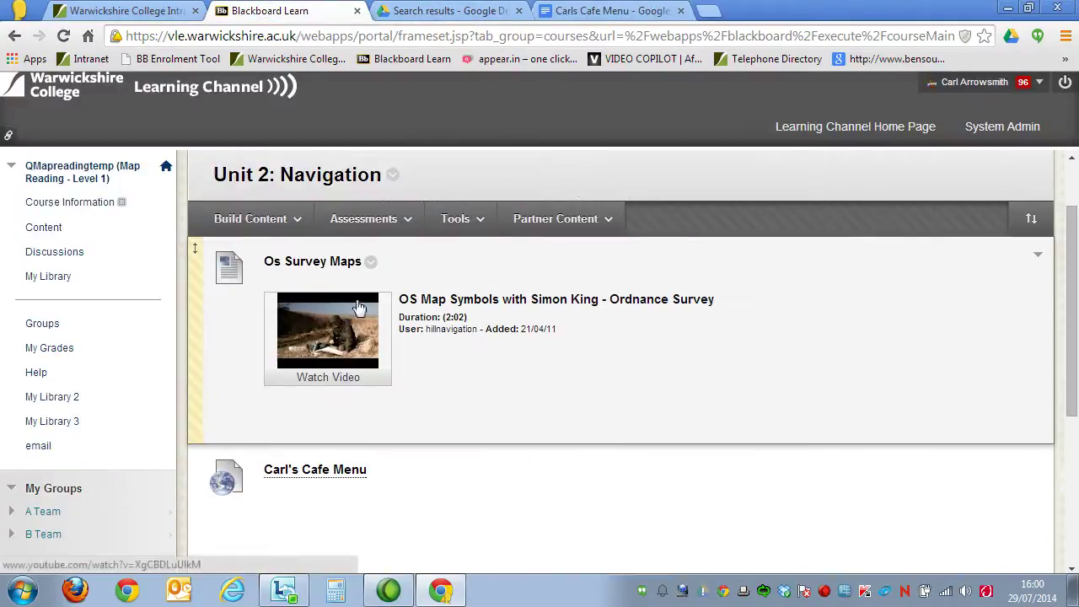
click(257, 216)
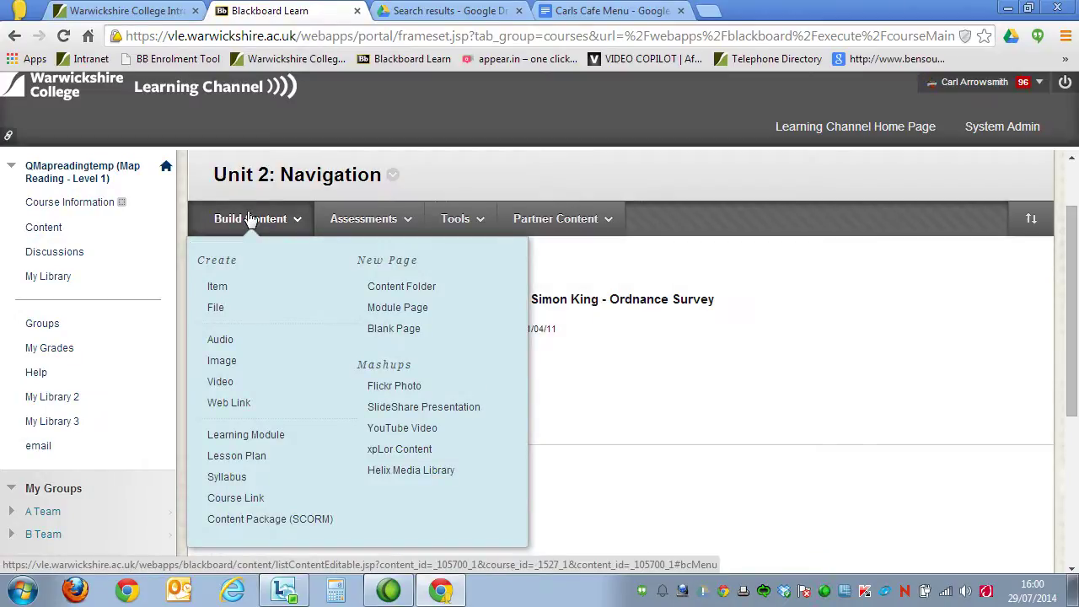
Create a new Item named 'Carl's Cafe Menu 2' and toggle the editor's full toolbar
click(230, 291)
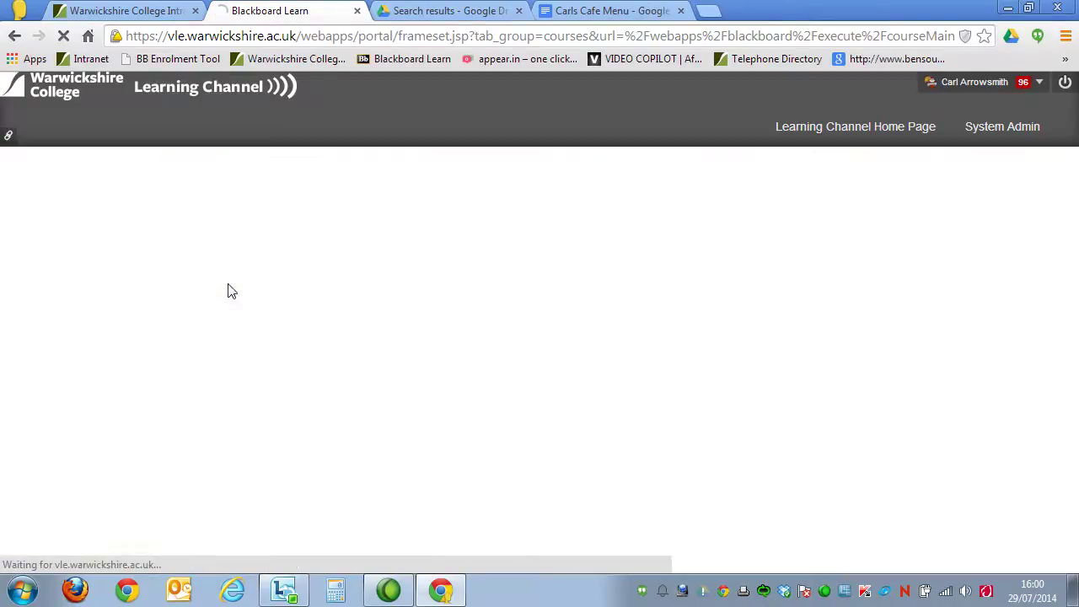
click(415, 428)
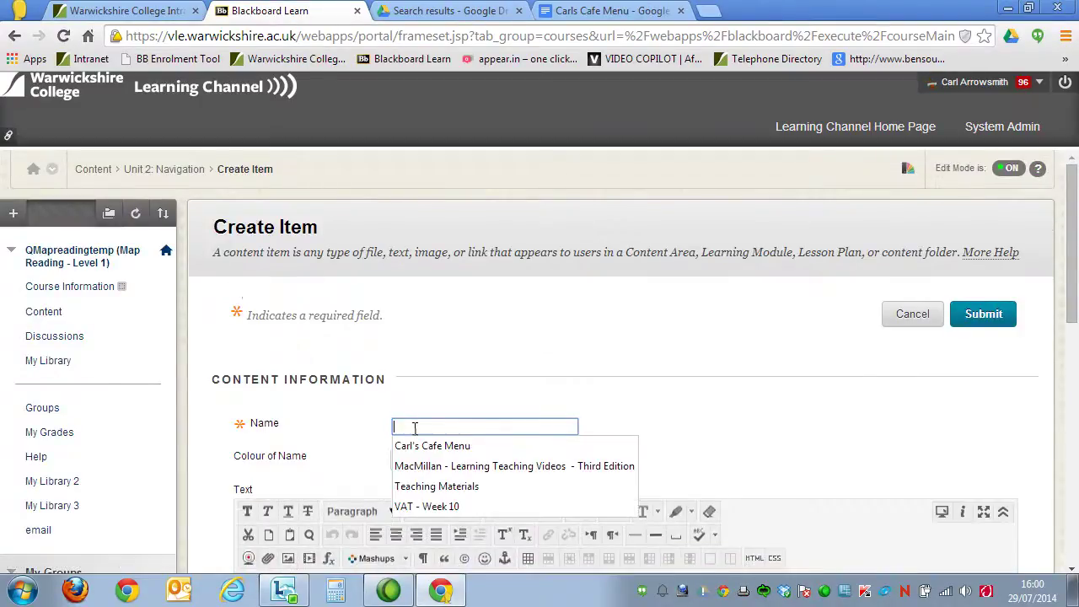
text(Carl's Cafe Menu 2)
scroll(426, 422, down, 3)
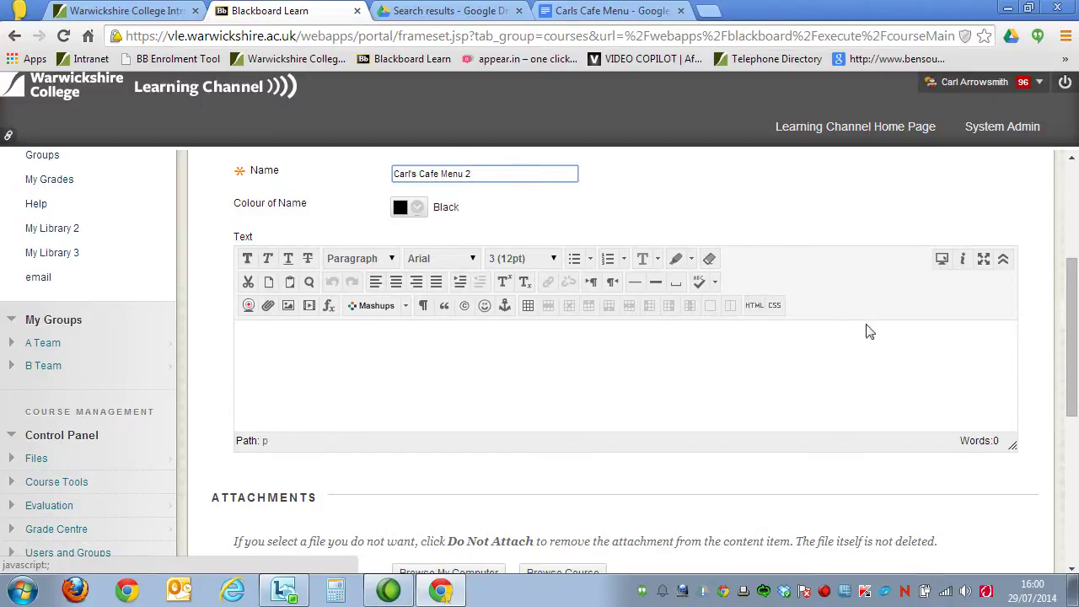
click(1005, 263)
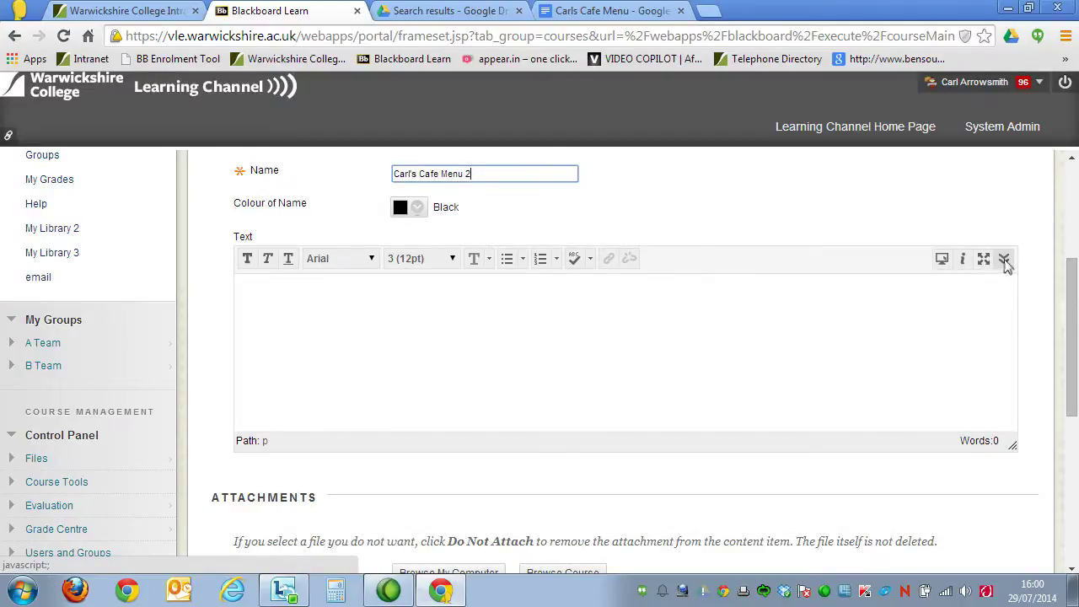
click(1005, 262)
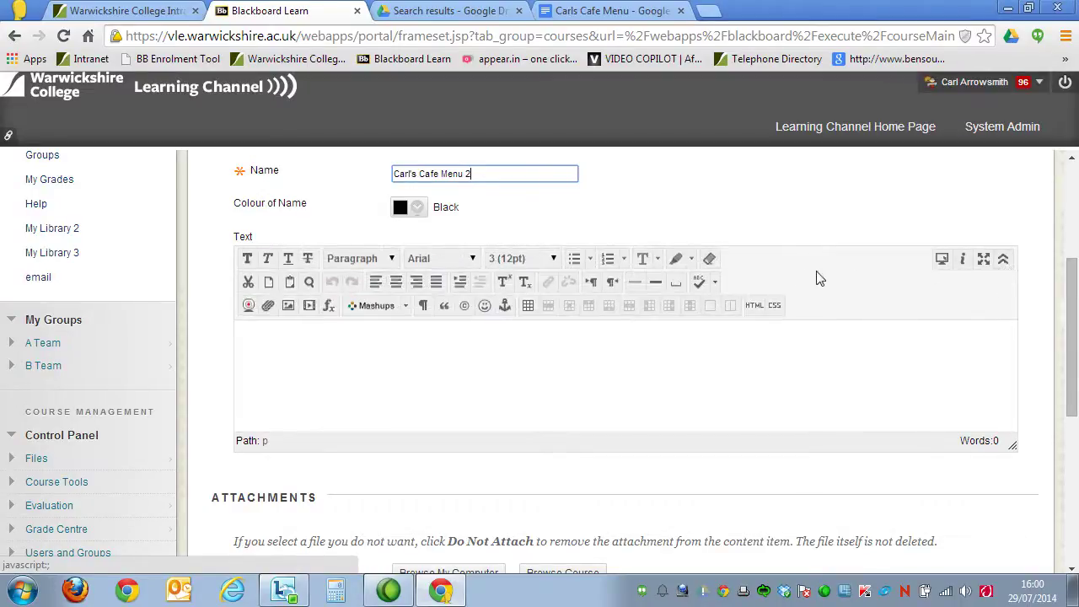
Paste the iframe embed code into the item text's HTML view and update it
click(754, 307)
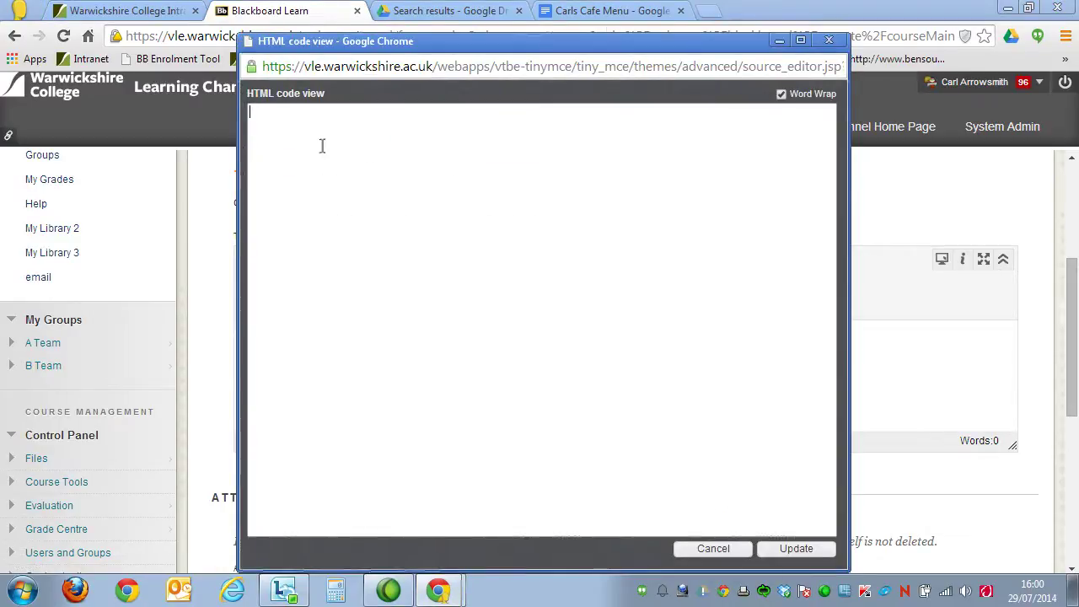
right_click(322, 147)
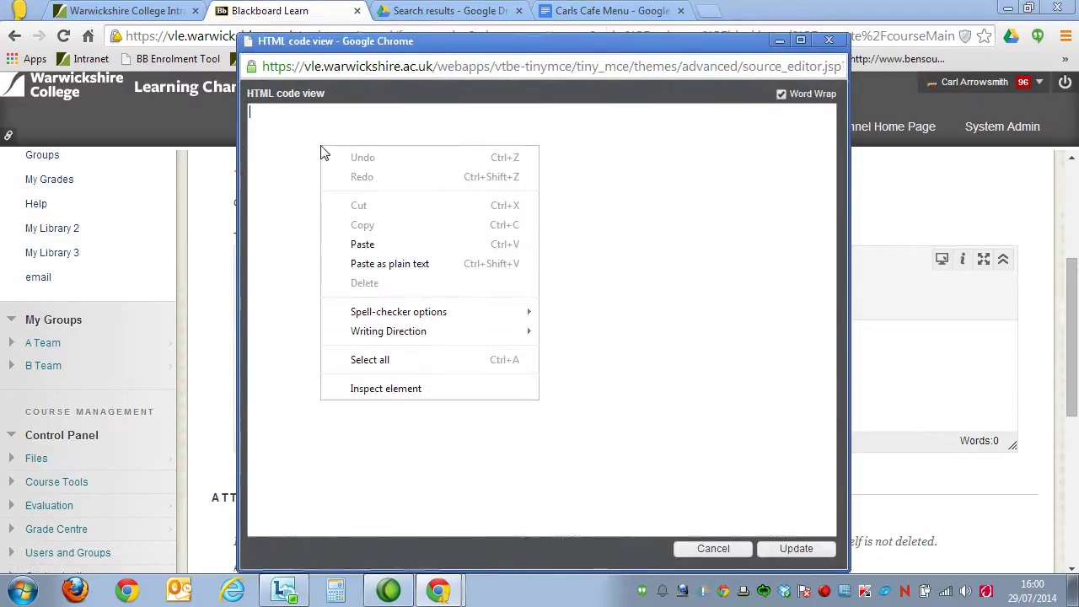
click(400, 245)
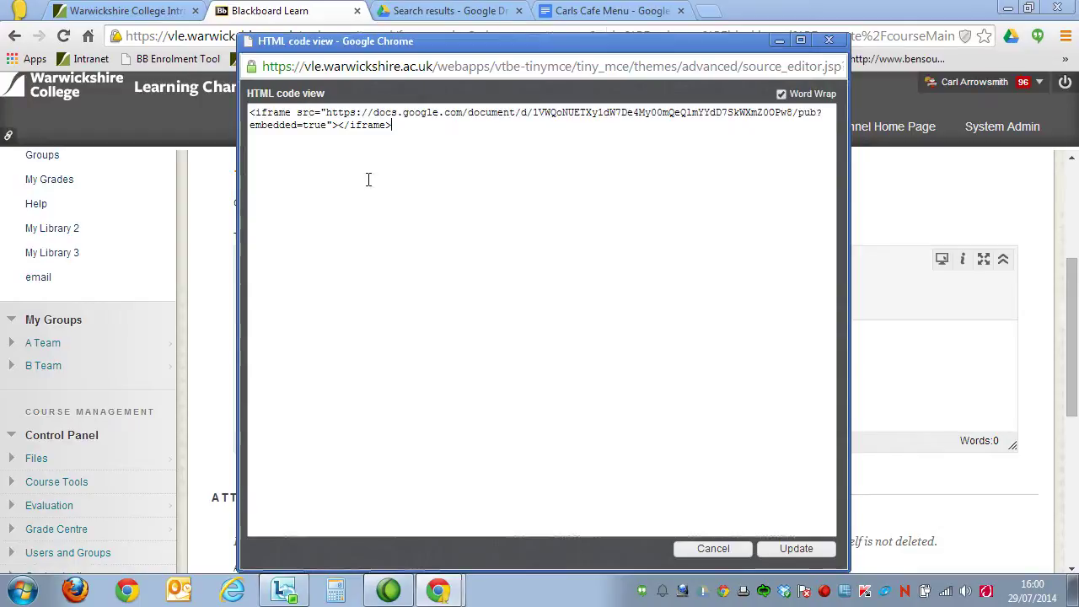
click(796, 549)
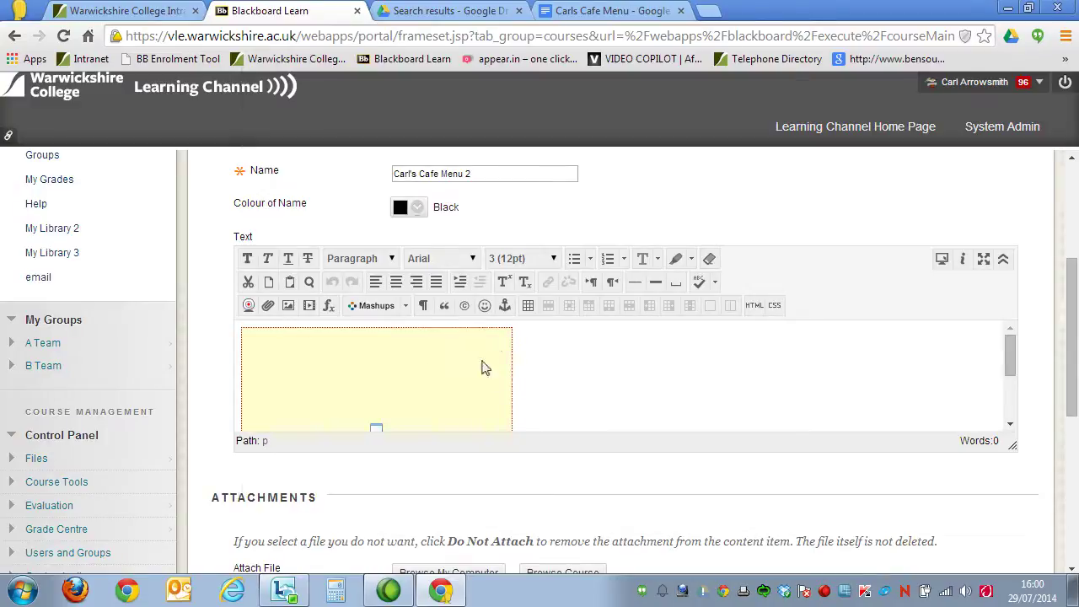
Submit the Carl's Cafe Menu 2 item
scroll(742, 404, down, 5)
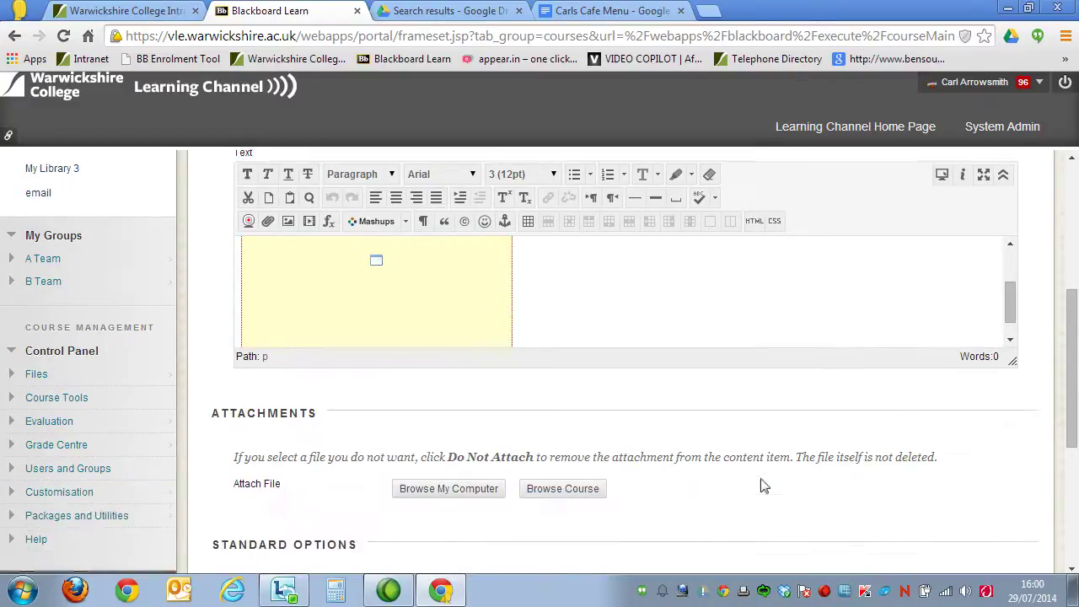
scroll(763, 485, down, 3)
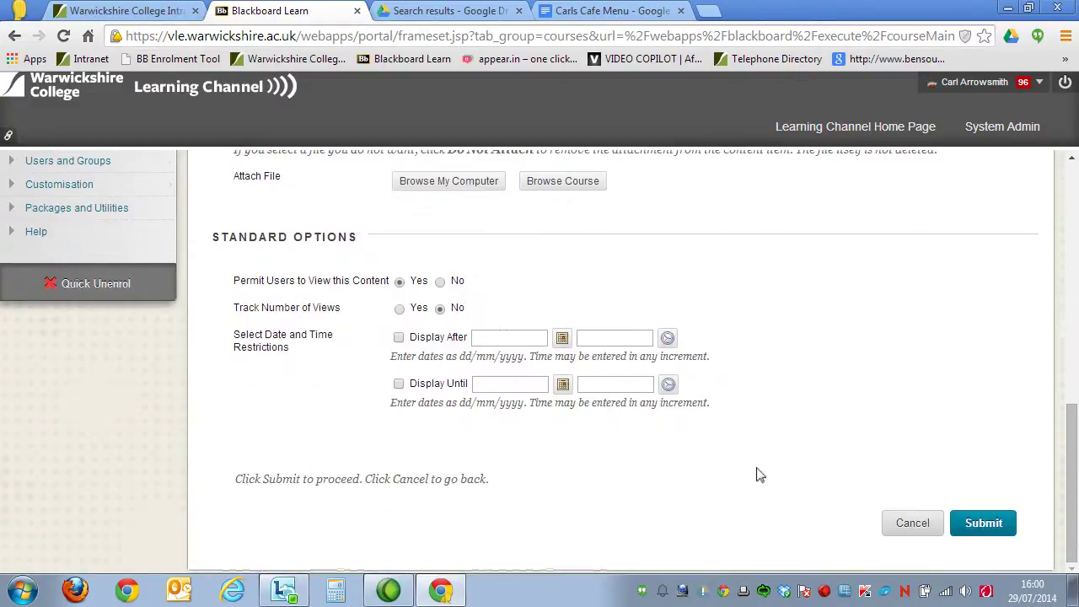
click(978, 523)
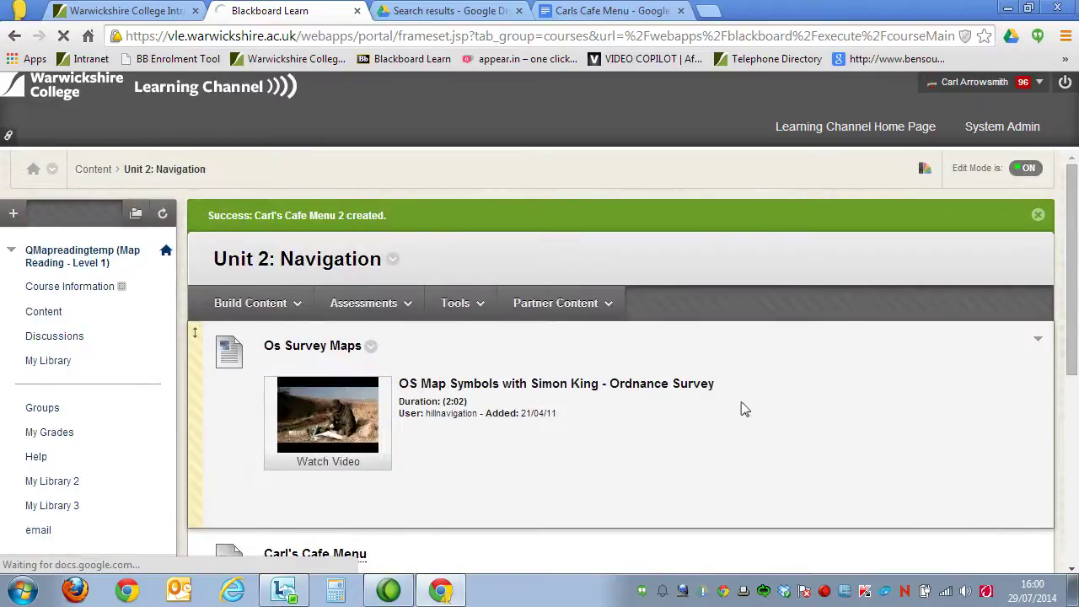
scroll(741, 401, down, 2)
scroll(742, 401, down, 2)
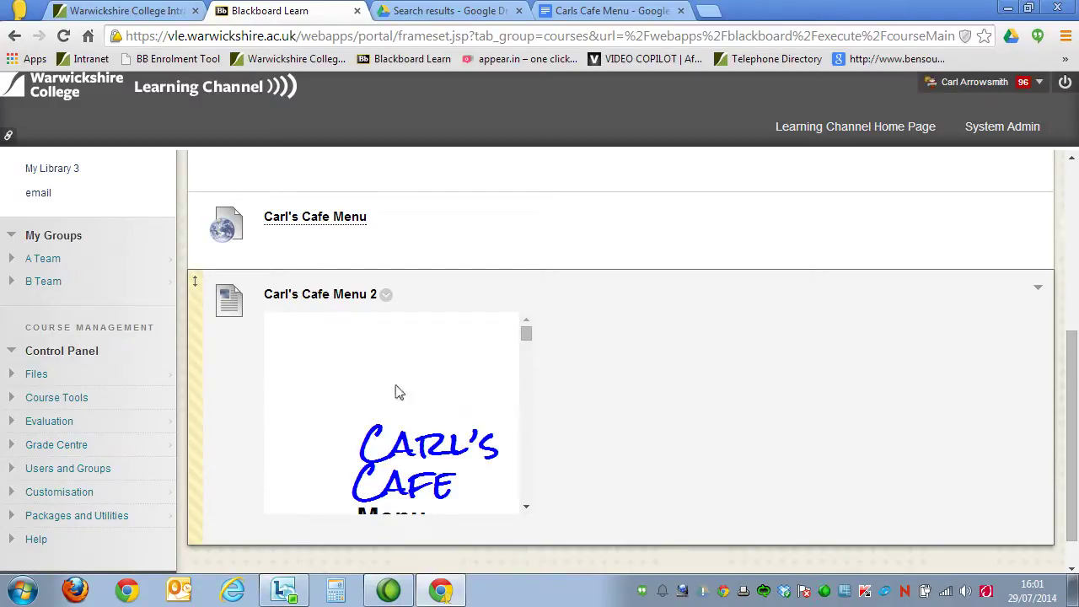
Edit the Carl's Cafe Menu 2 item and open its text's HTML code
click(386, 295)
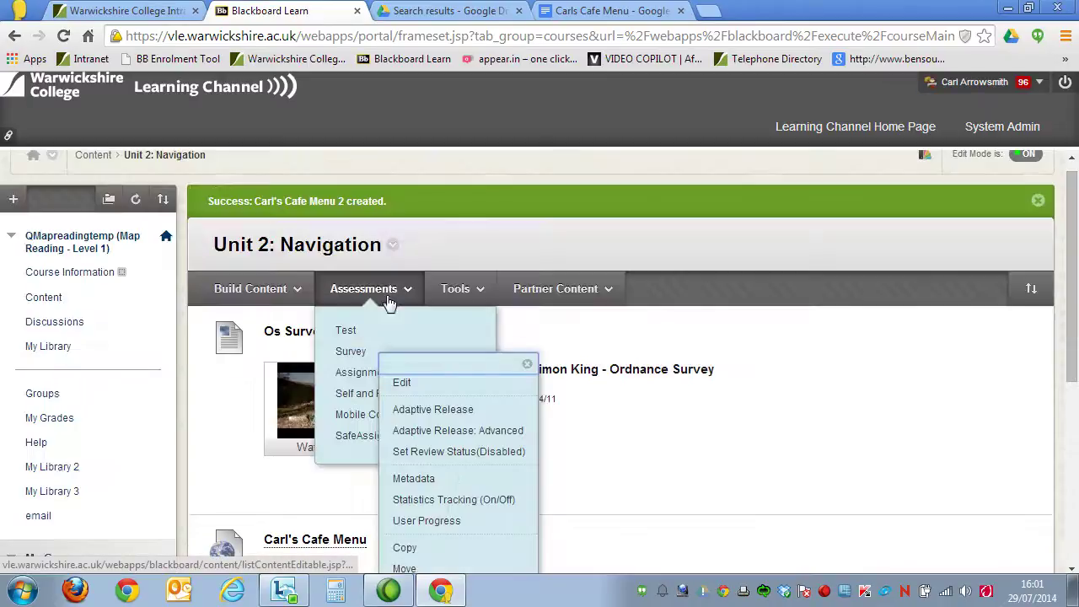
click(425, 384)
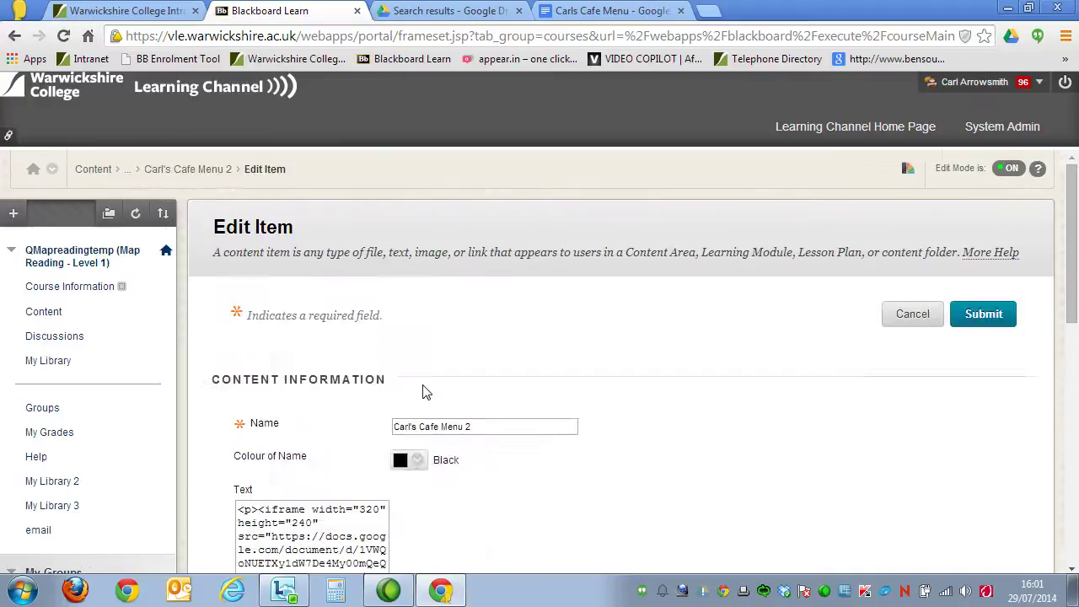
scroll(653, 427, down, 2)
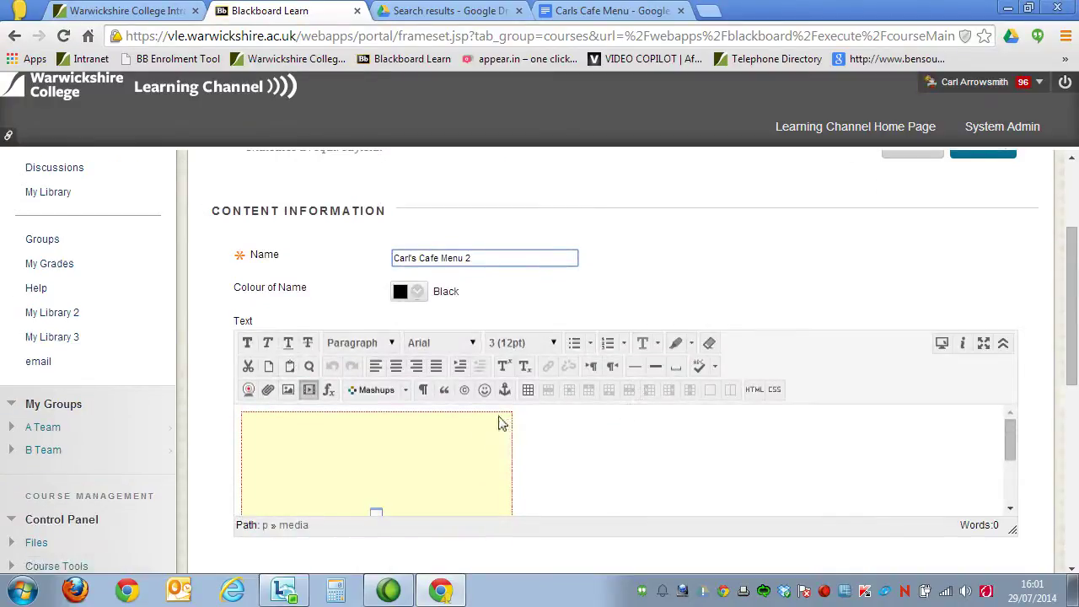
click(756, 391)
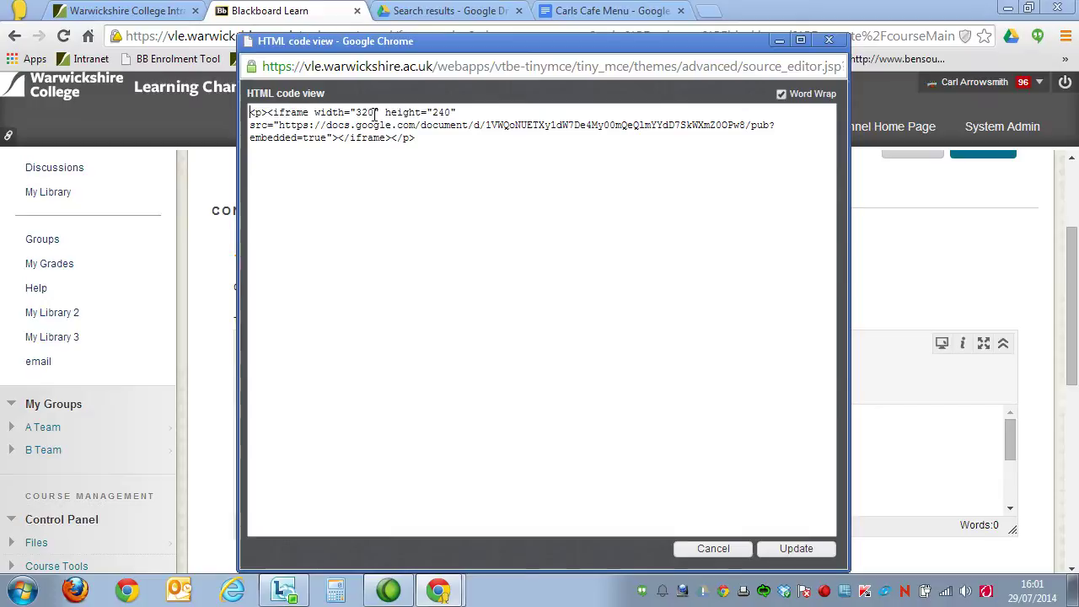
Change the iframe width from 320 to 700 and the height to 600
drag(373, 112, 356, 113)
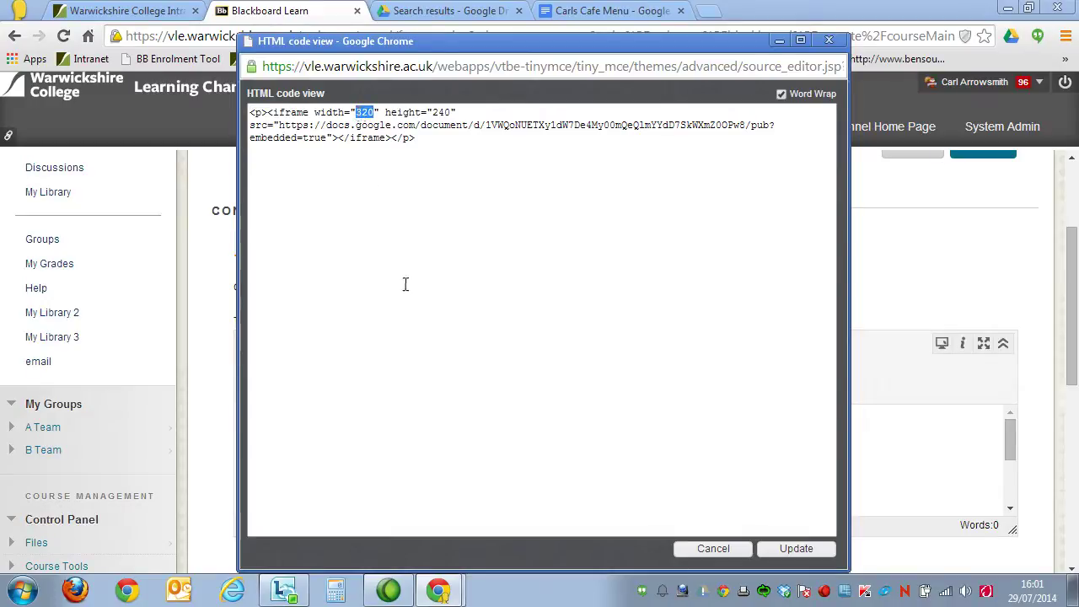
text(700)
drag(455, 112, 439, 112)
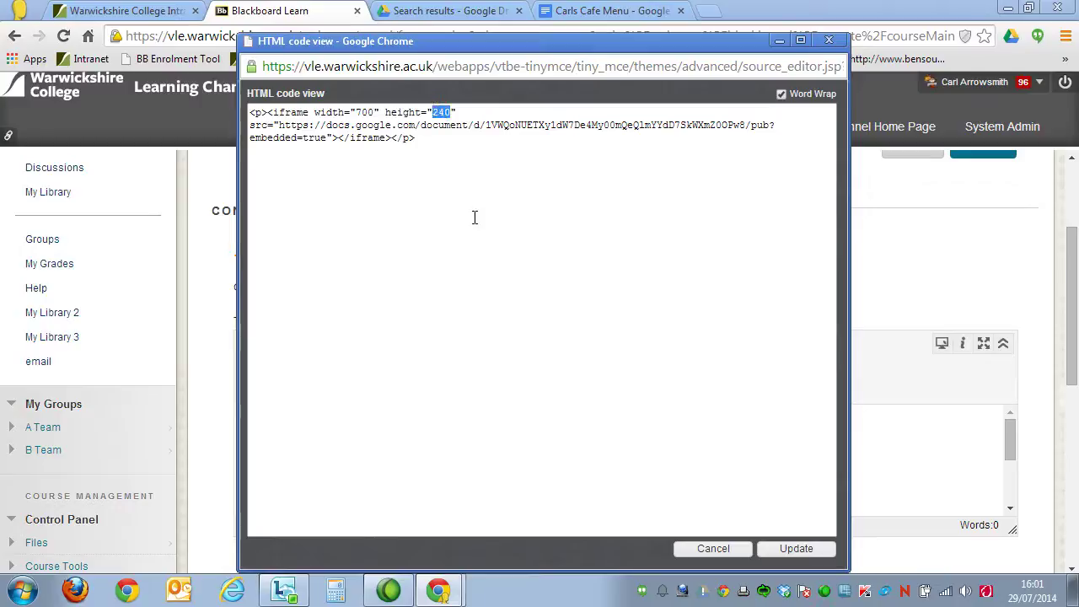
text(60)
click(465, 158)
Apply the resized 700-by-600 embed code and submit the Carl's Cafe Menu 2 item
click(800, 550)
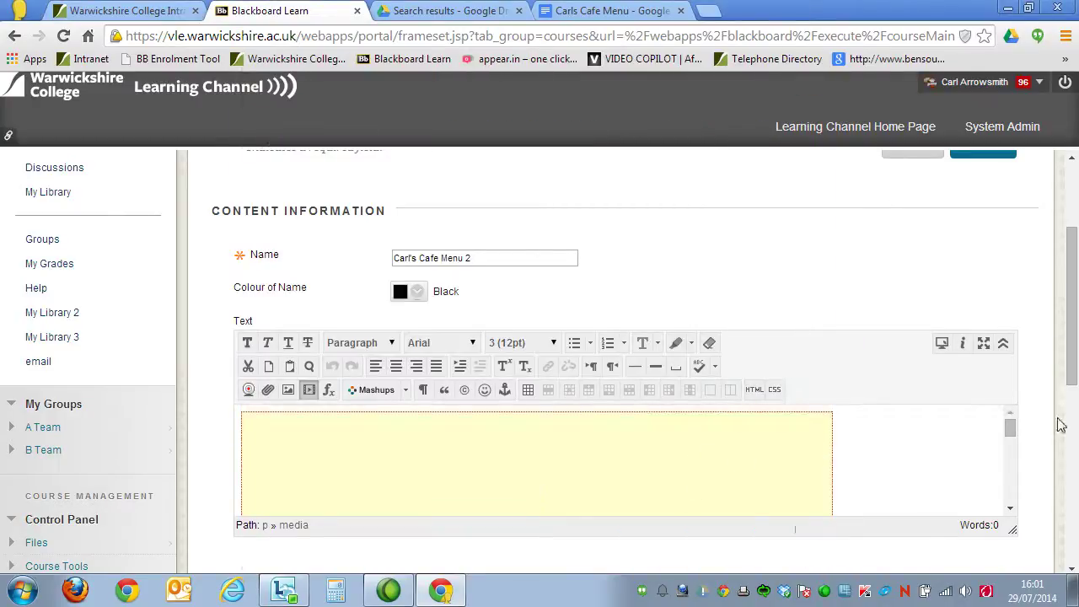
drag(1077, 363, 1076, 541)
click(985, 522)
Scroll through the larger embedded menu on the Unit 2 course page
scroll(649, 404, down, 2)
scroll(903, 416, down, 5)
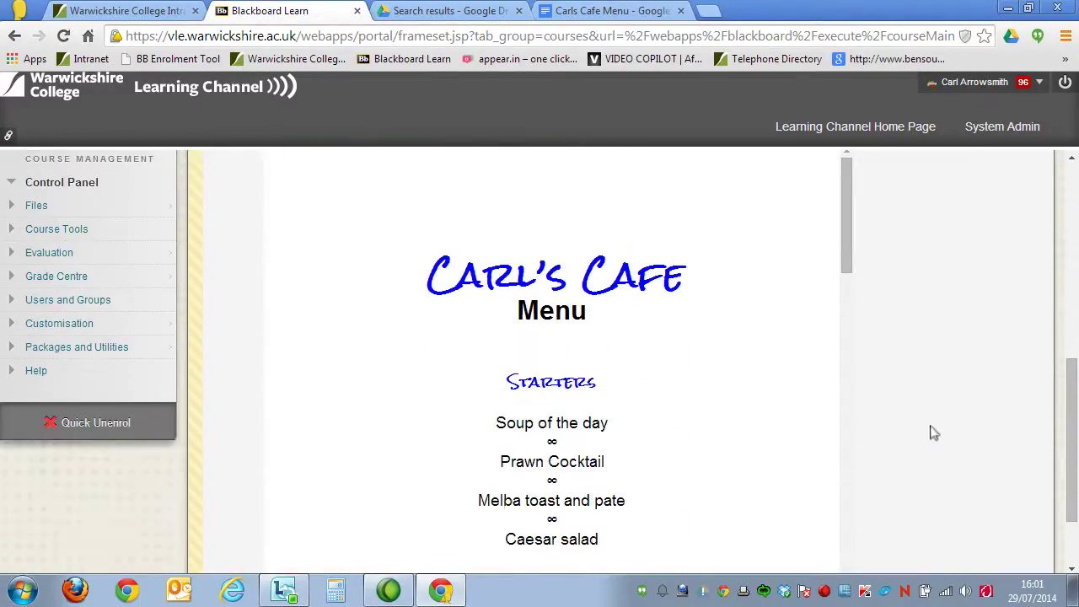
scroll(883, 417, up, 1)
mouse_move(849, 339)
mouse_down()
mouse_move(850, 560)
mouse_move(850, 338)
mouse_up()
drag(1071, 393, 1071, 438)
scroll(881, 369, up, 1)
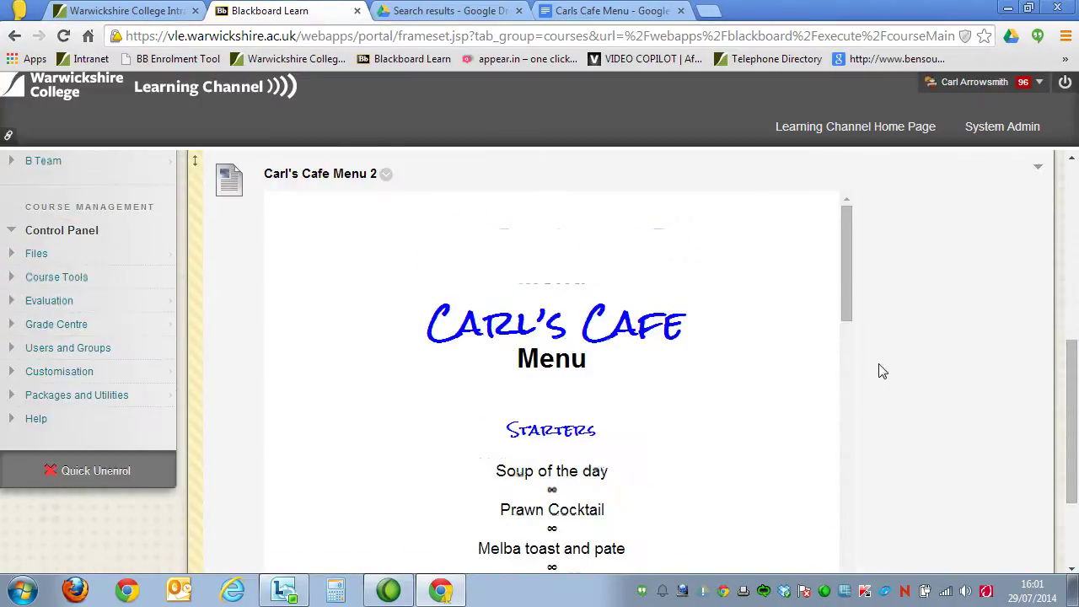
Close Publish to the web in the menu document and change the Carl's Cafe title from blue to yellow
click(593, 10)
click(763, 116)
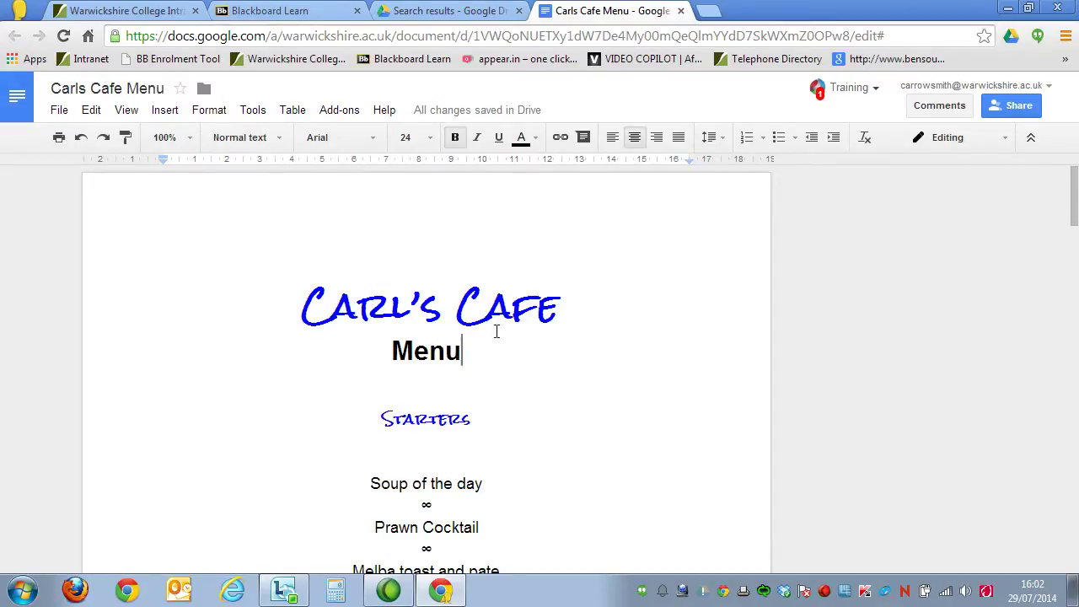
drag(562, 312, 310, 308)
click(524, 140)
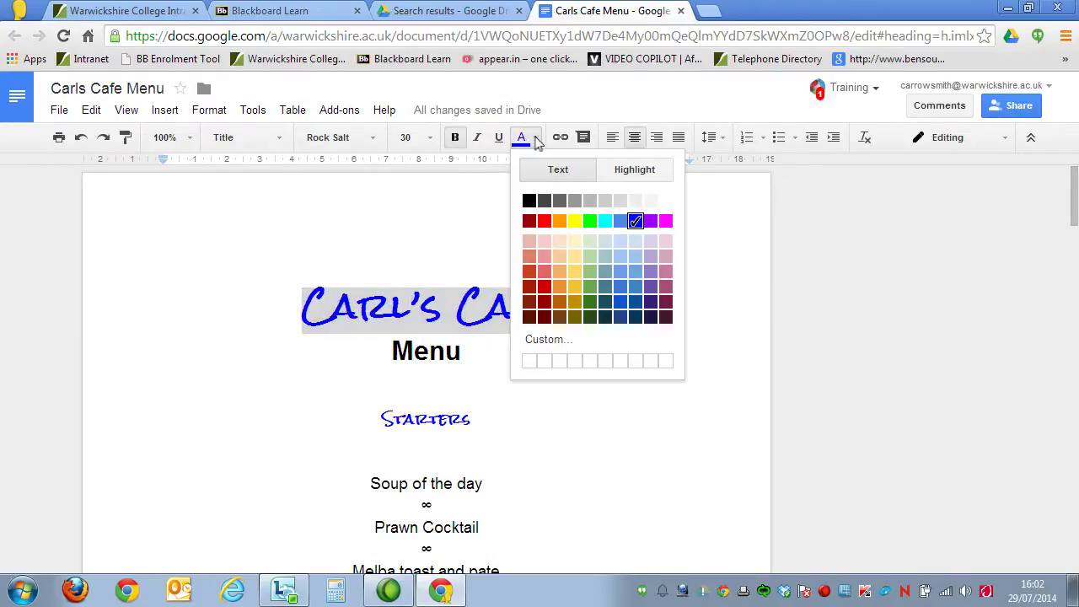
click(574, 221)
click(566, 311)
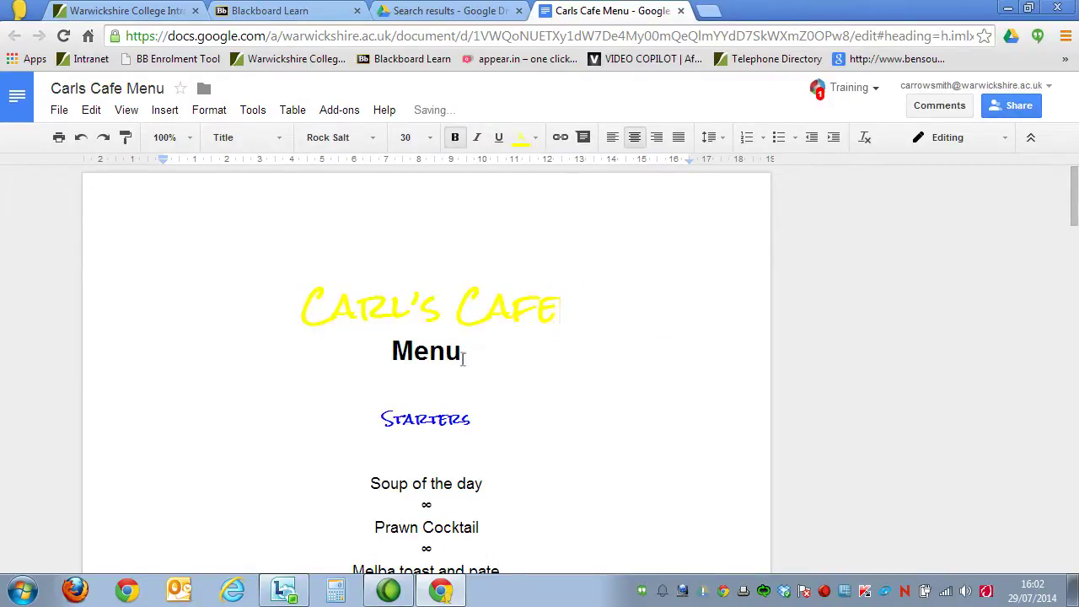